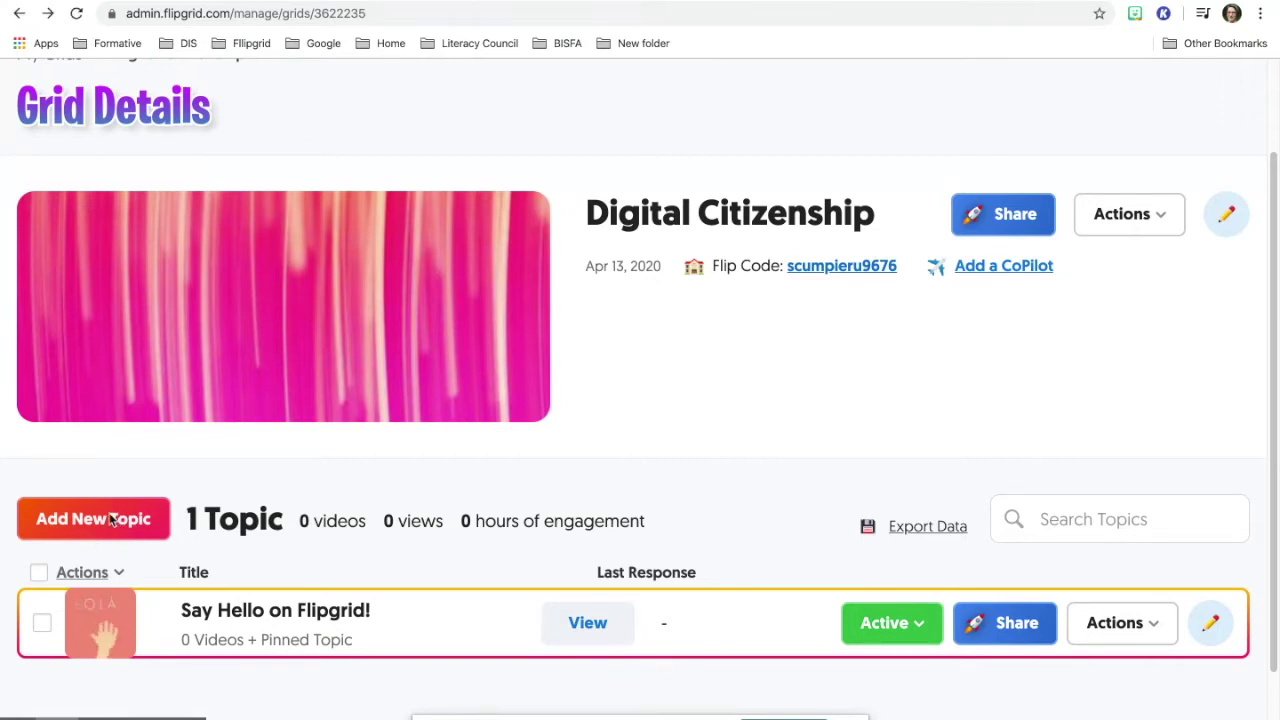
Start a new topic in the Digital Citizenship grid, titled "Phishing" with a recording time of 2 minutes 30 seconds
left_click(113, 519)
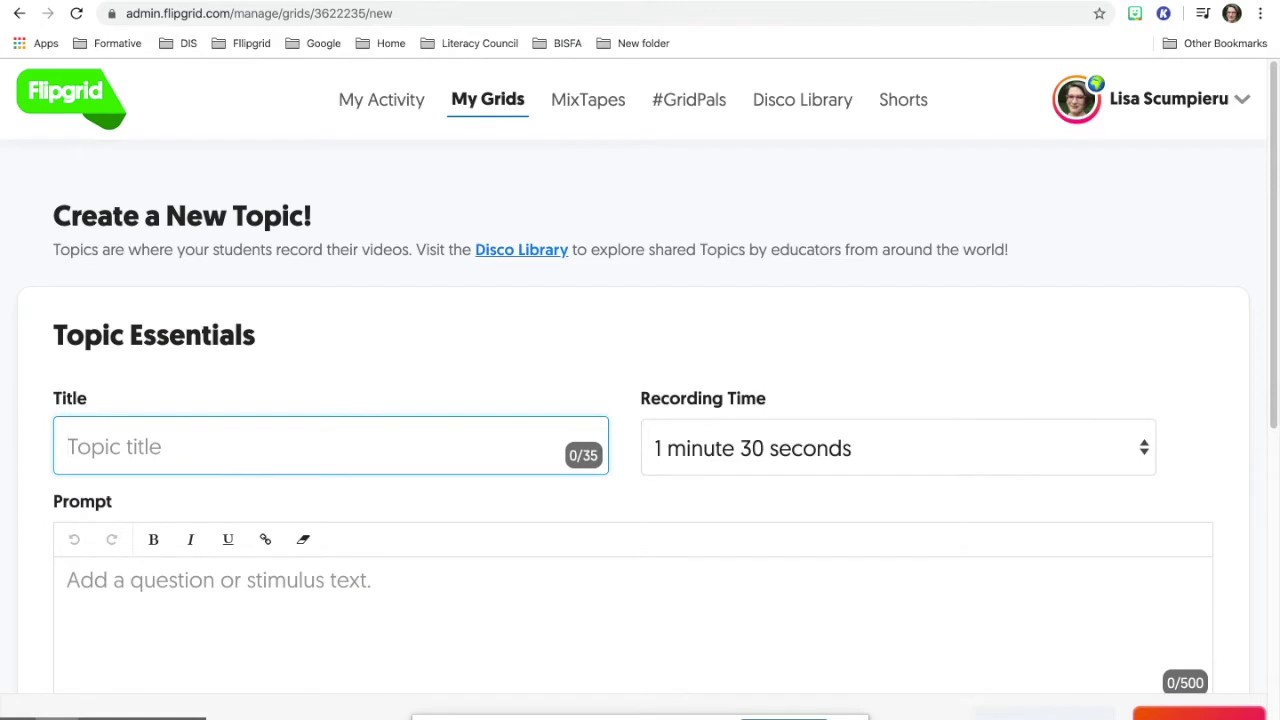
type("Phi")
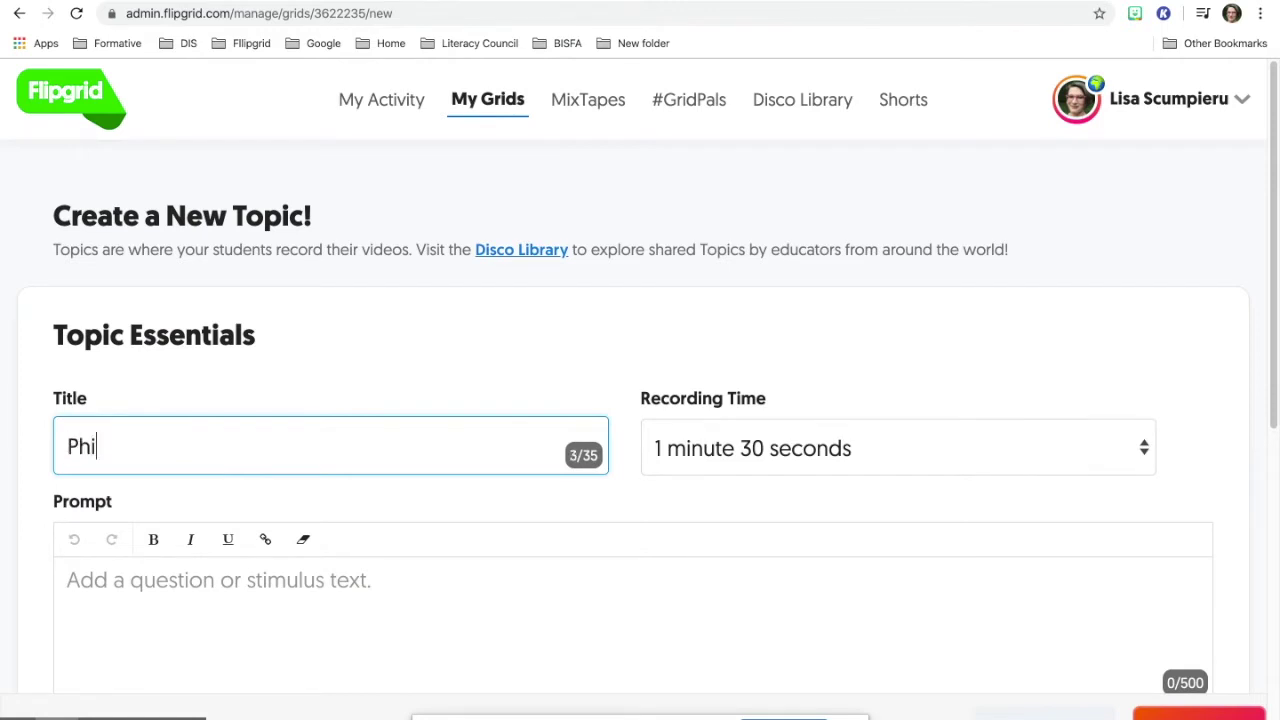
type("siing")
left_click(676, 468)
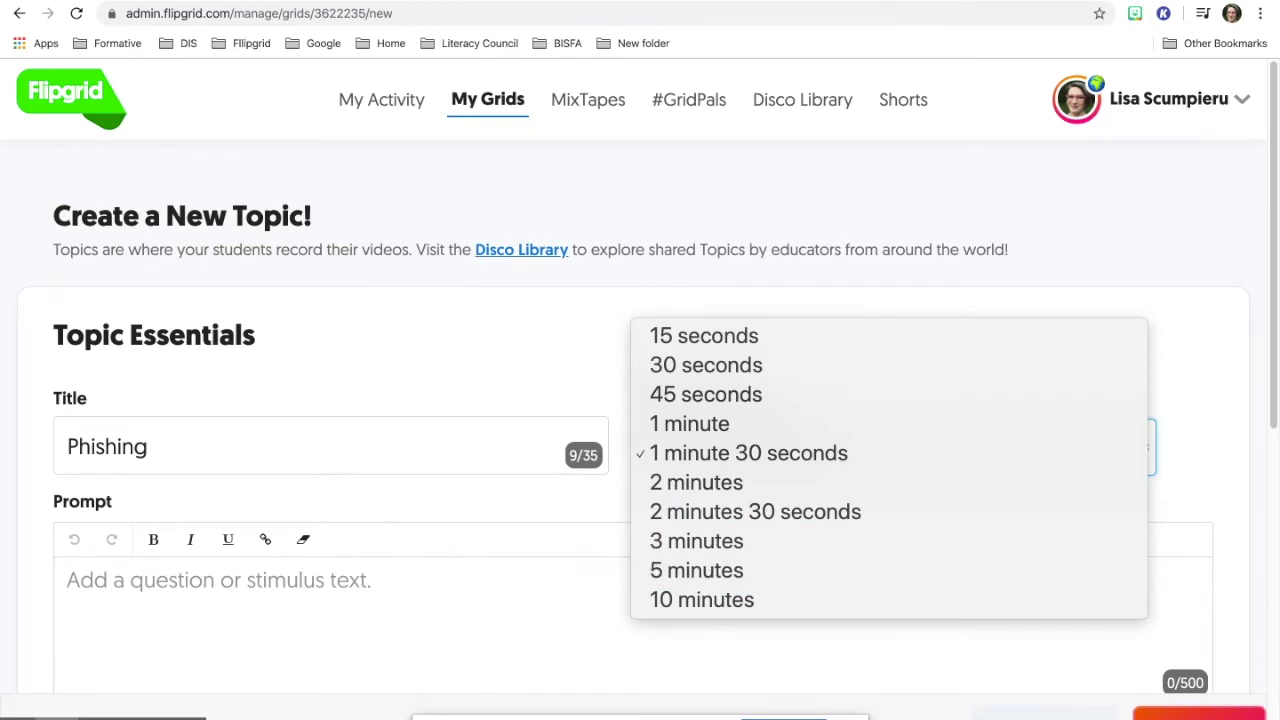
left_click(755, 511)
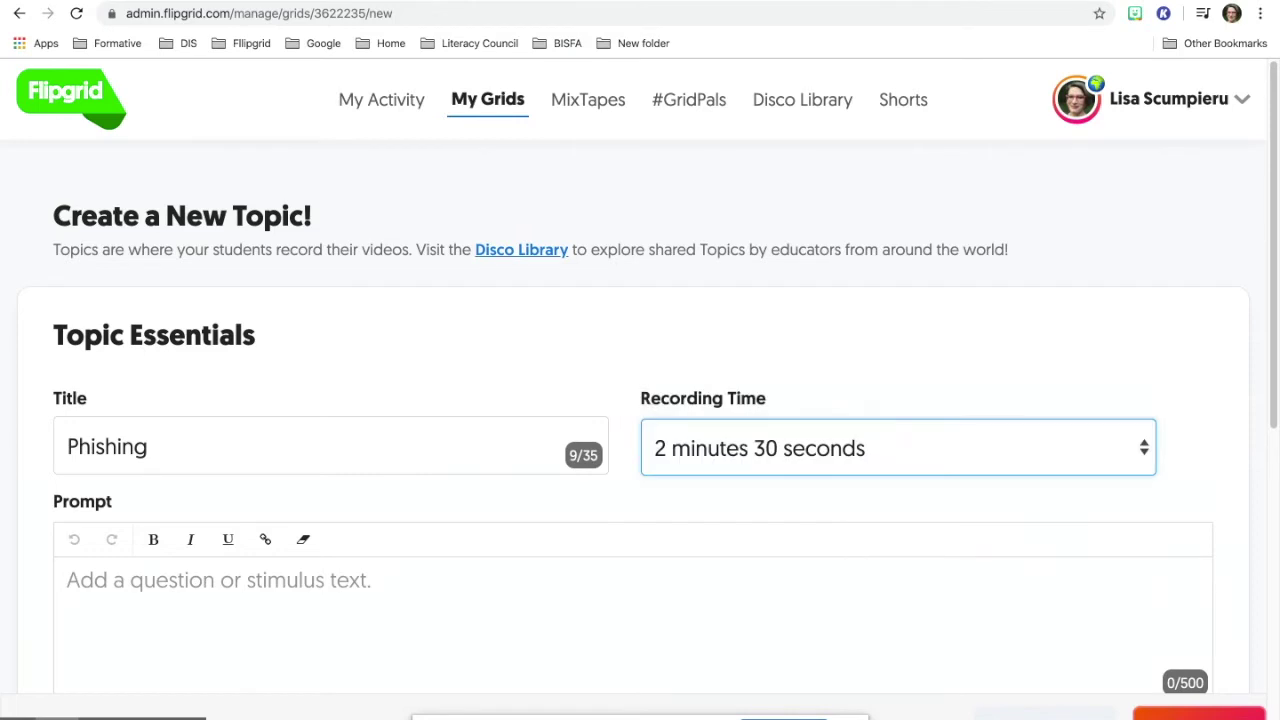
Enter the topic prompt "List ten things that you can do about phishing."
left_click(340, 580)
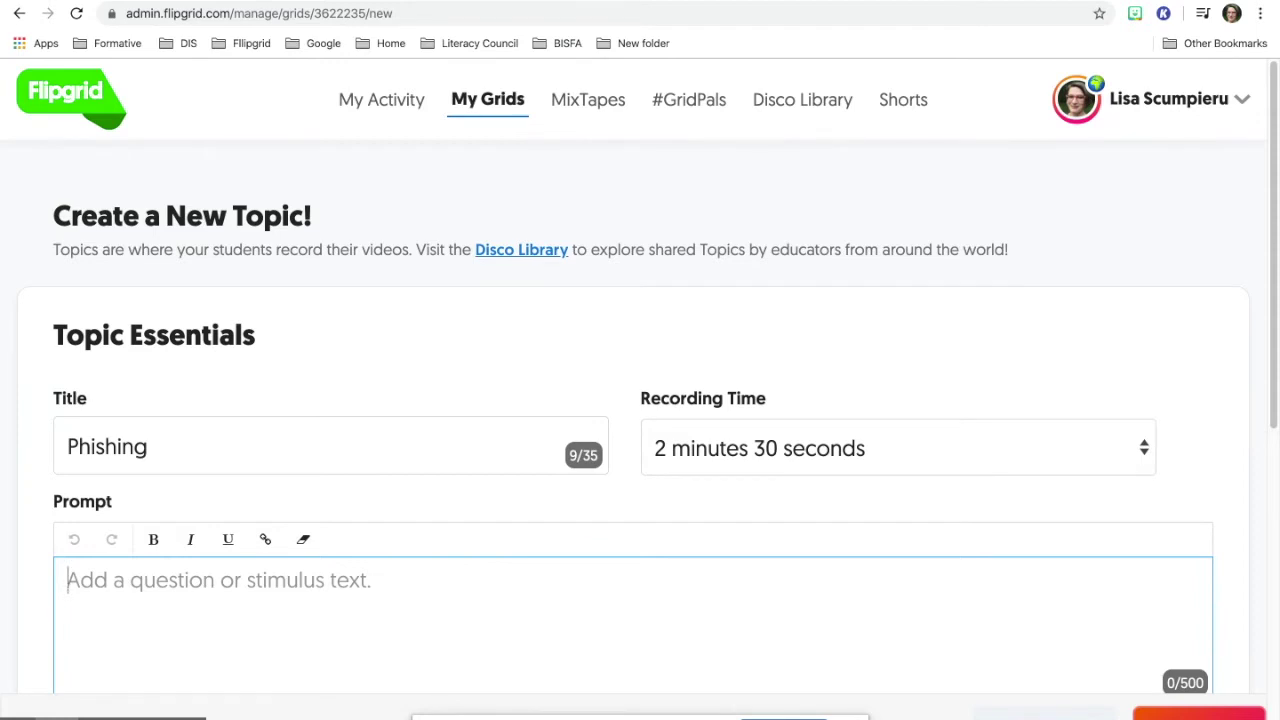
type("List t")
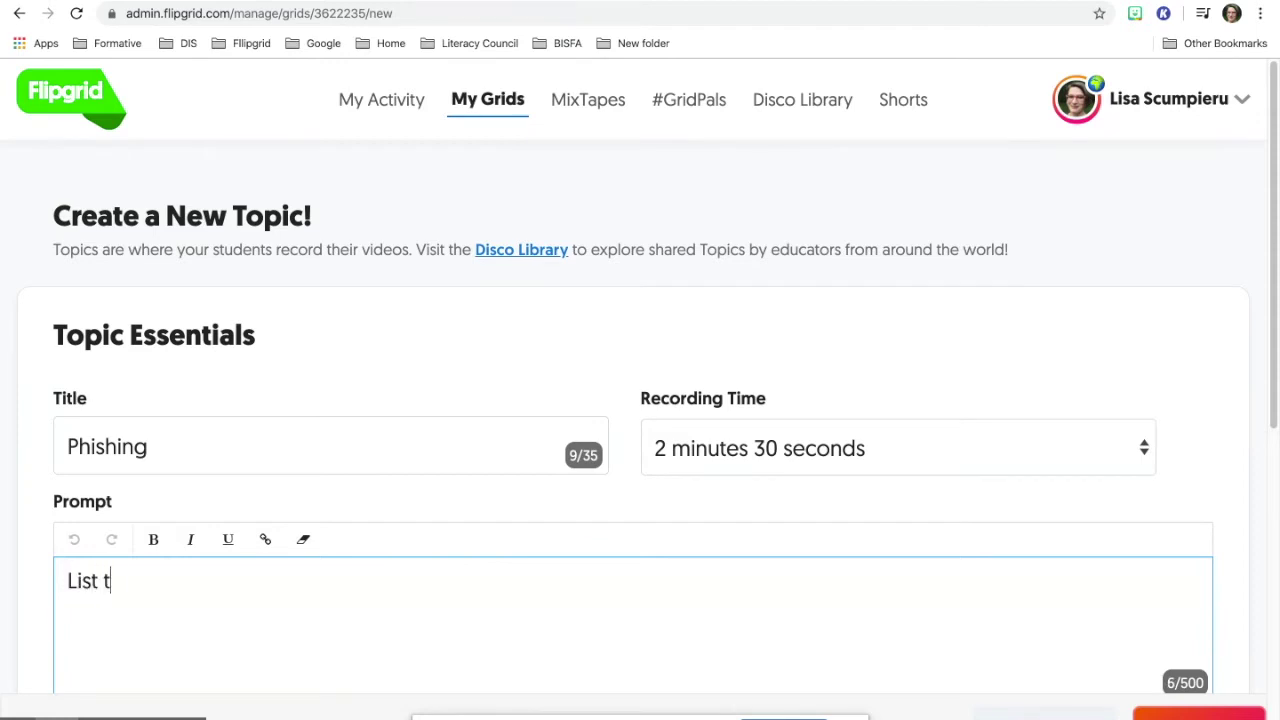
type("en things that you")
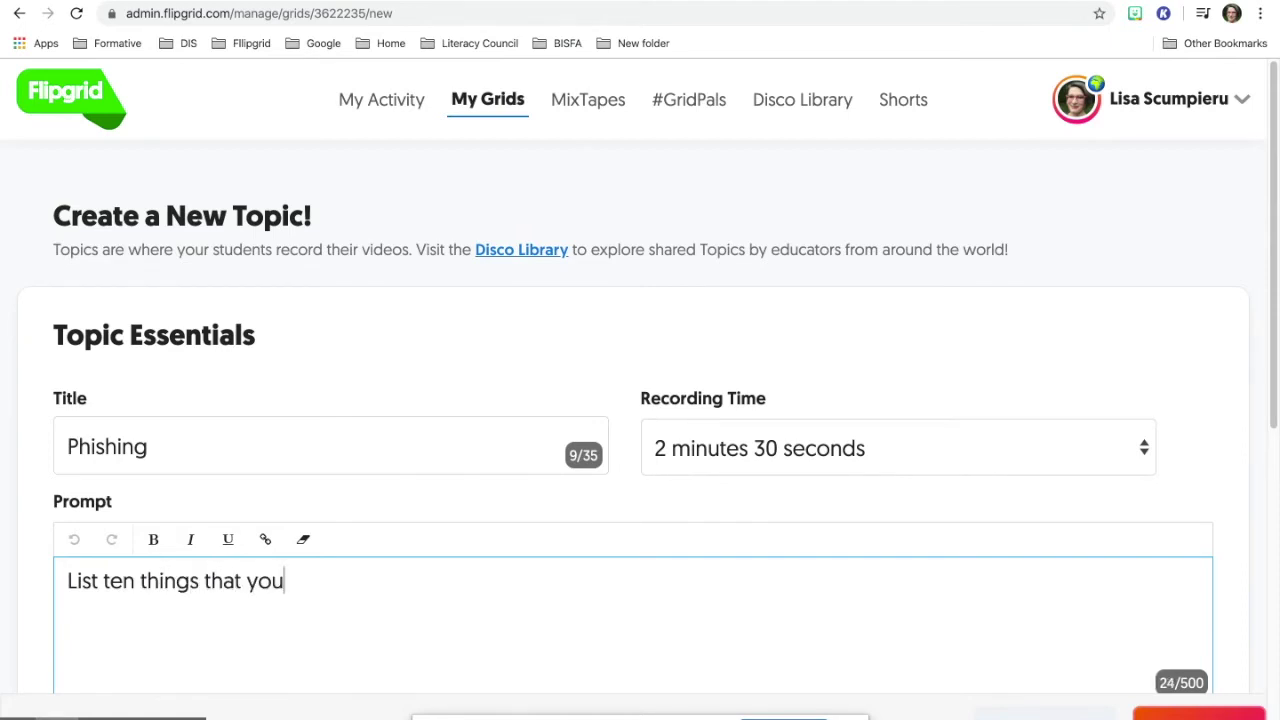
type(" can do a")
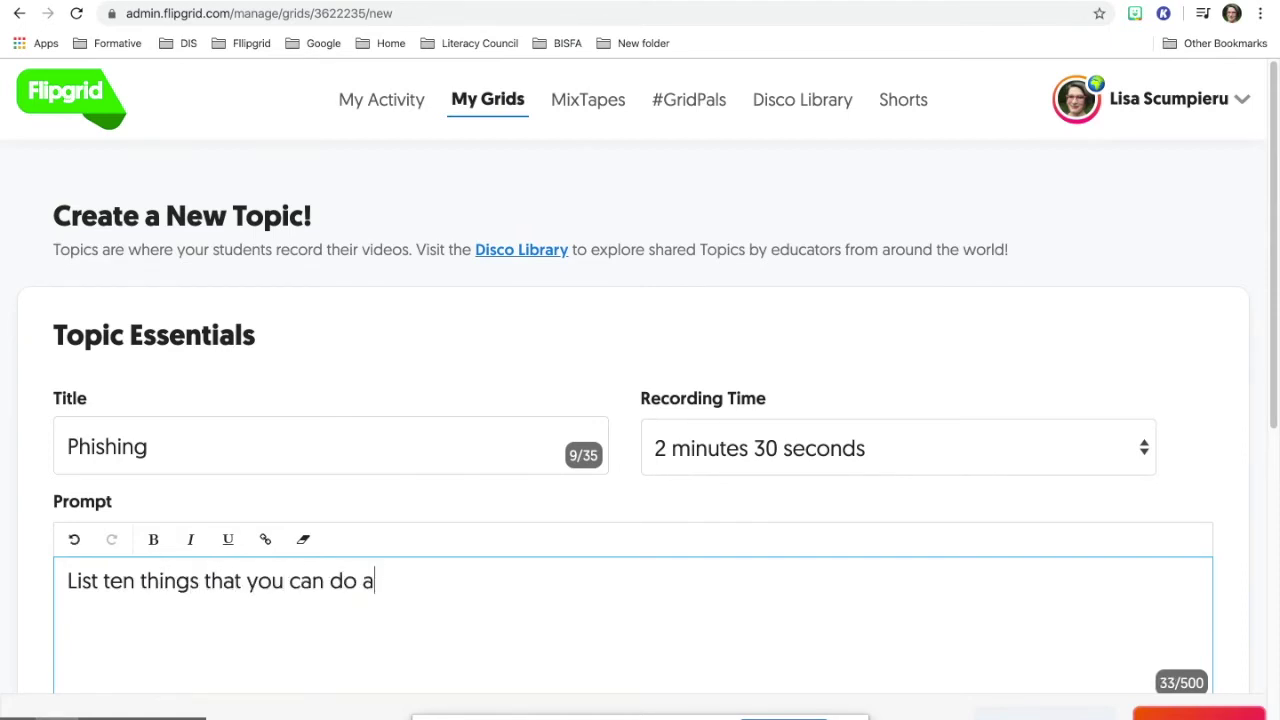
type("bout ph")
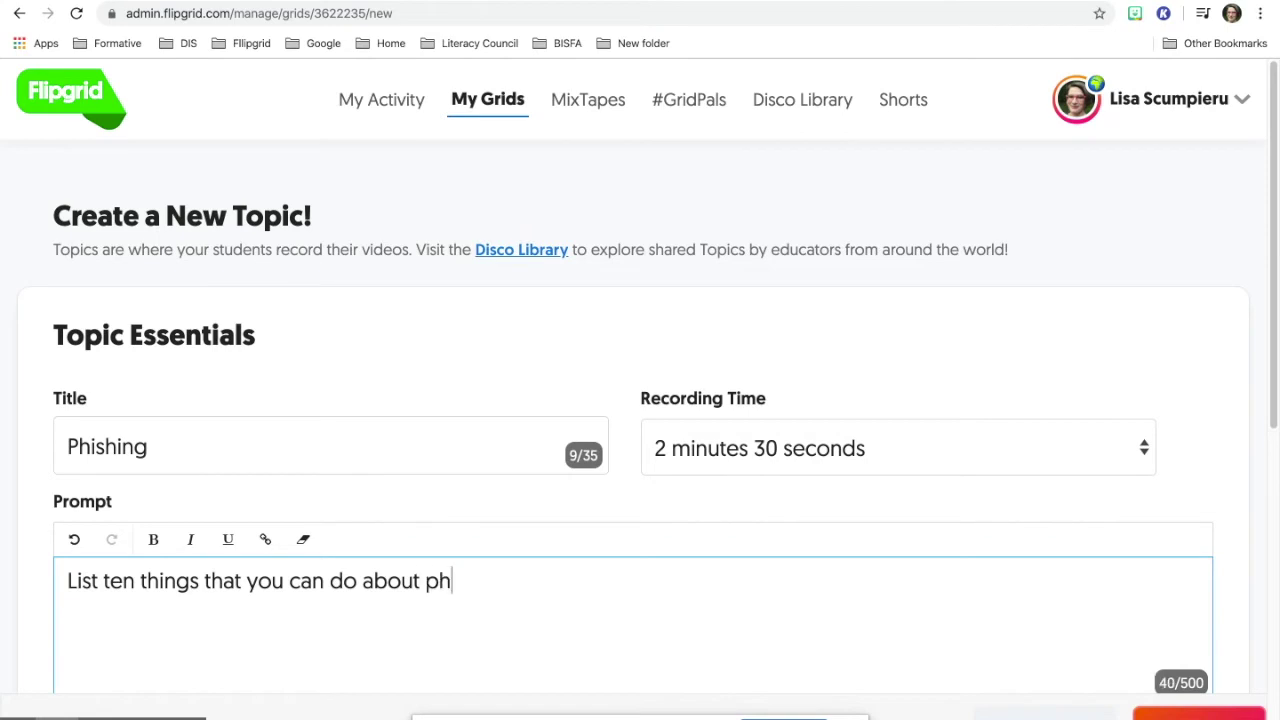
type("ishing.")
Reveal the additional topic options and enter the topic tip "Watch Brain Pop video again"
scroll(384, 641, "down", 3)
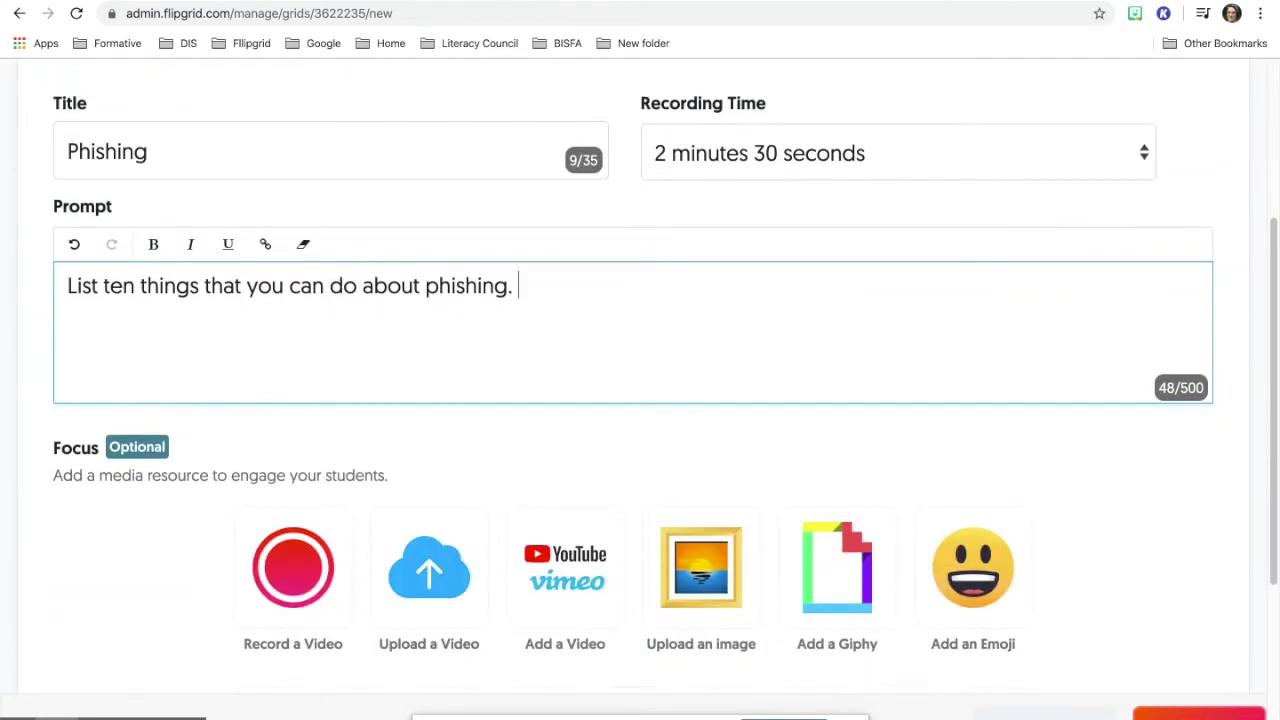
scroll(390, 600, "down", 2)
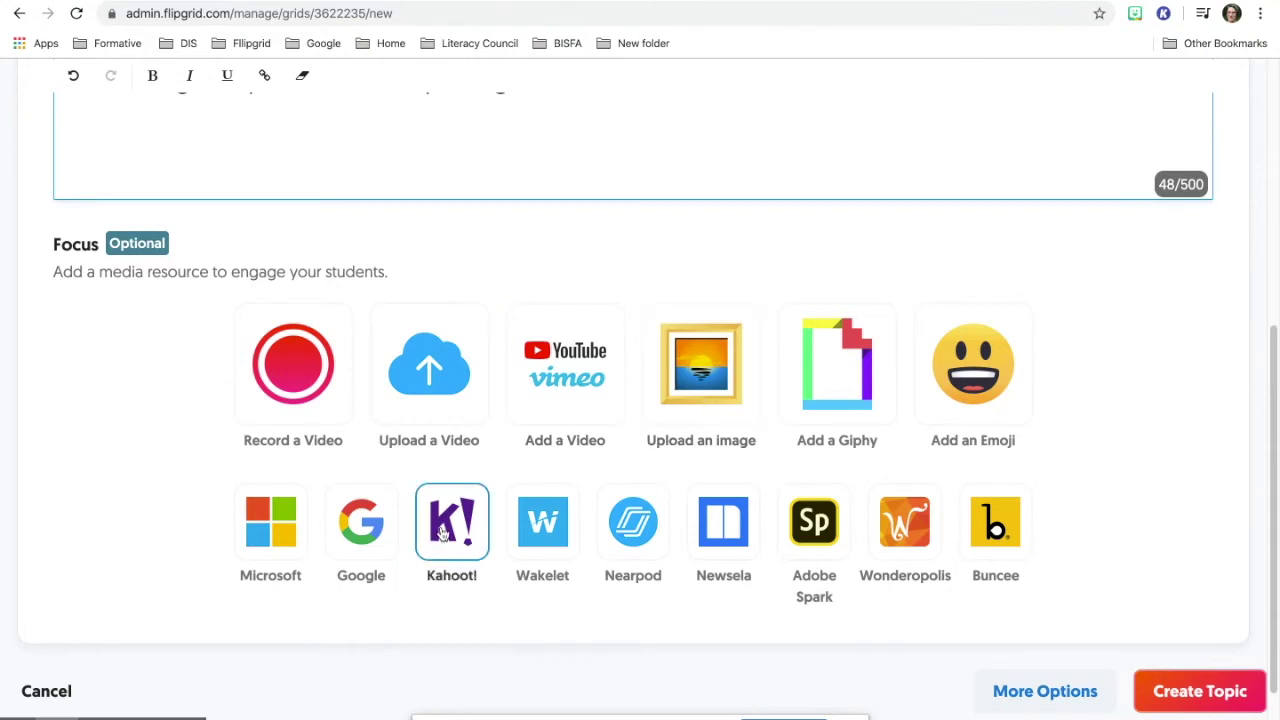
scroll(451, 520, "down", 1)
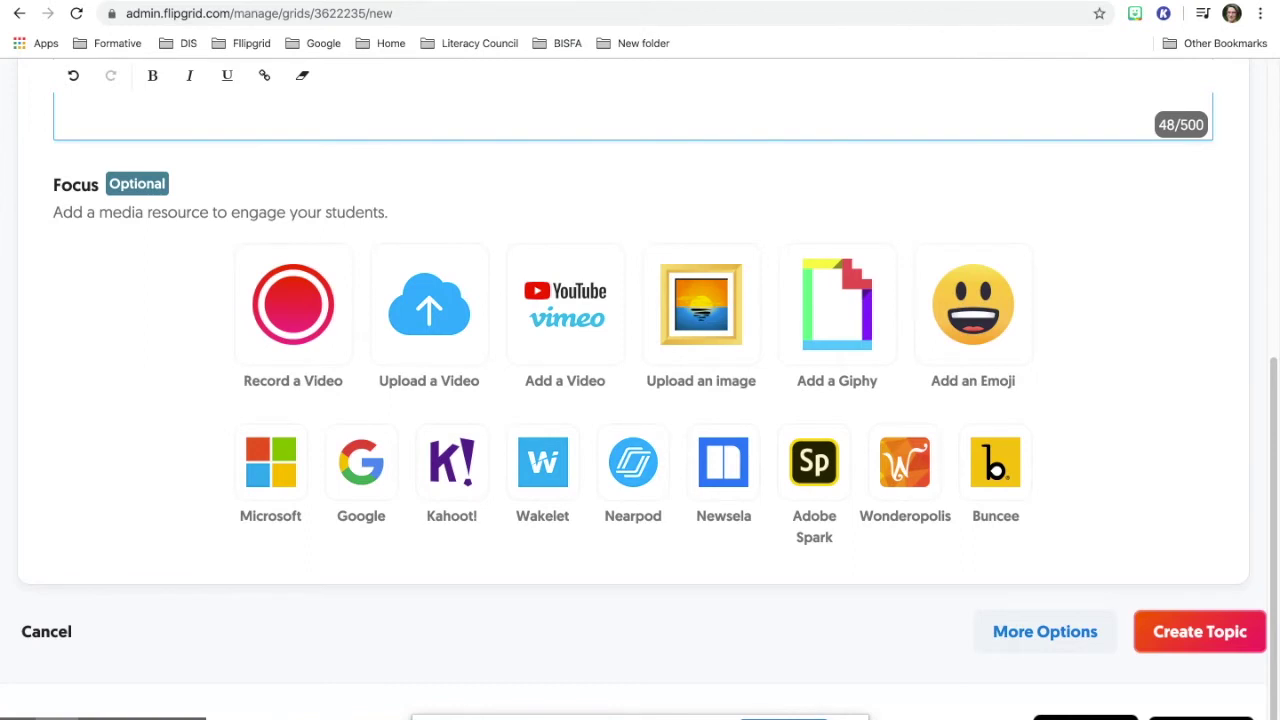
scroll(578, 537, "down", 1)
scroll(578, 537, "up", 3)
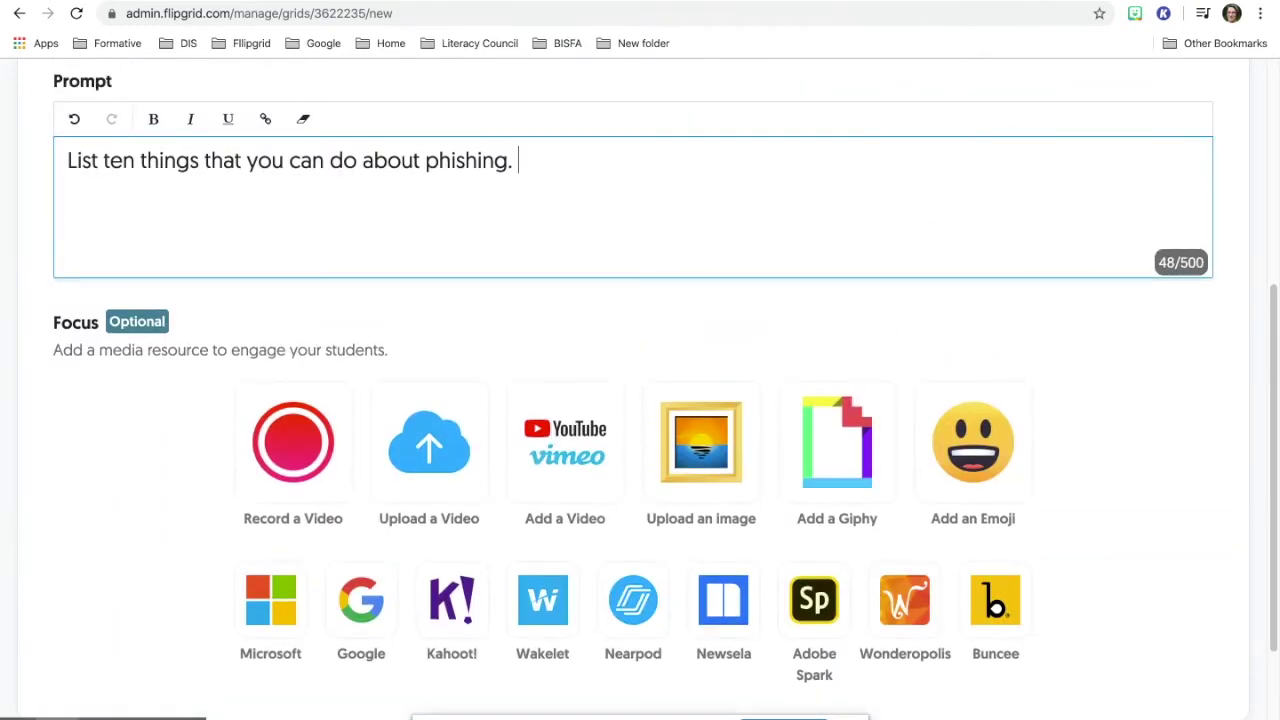
scroll(640, 400, "down", 2)
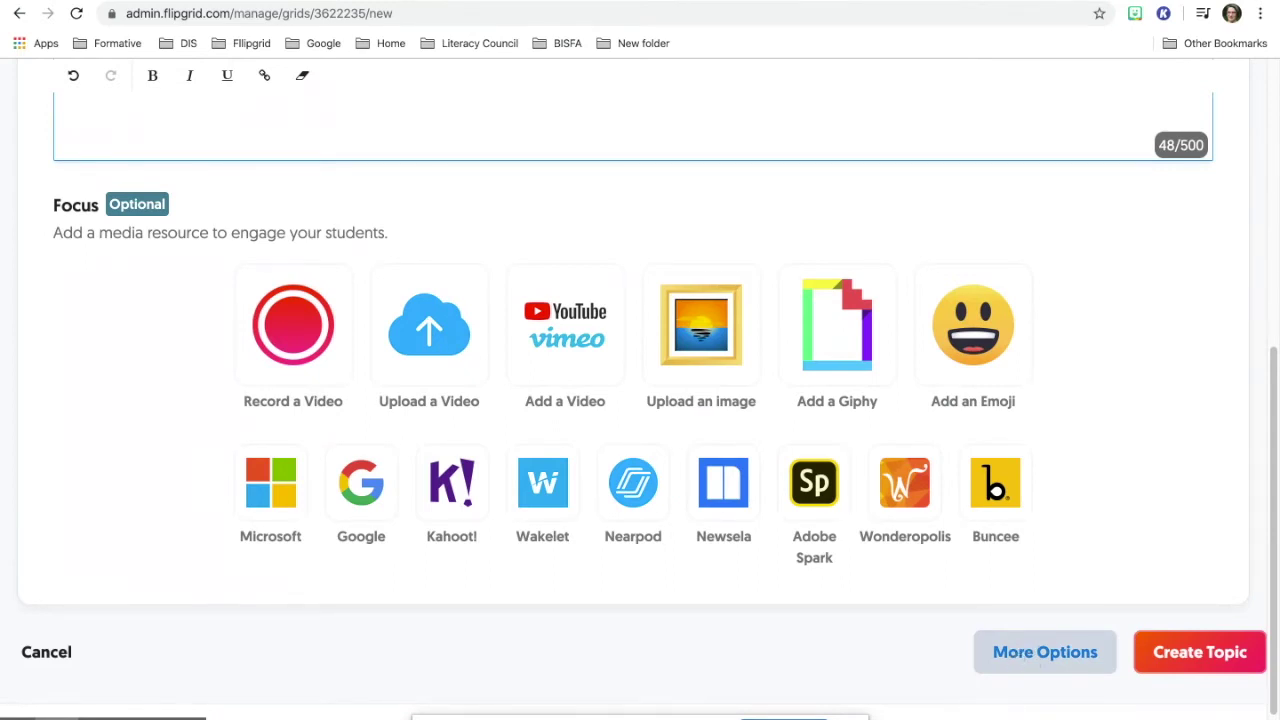
left_click(1022, 652)
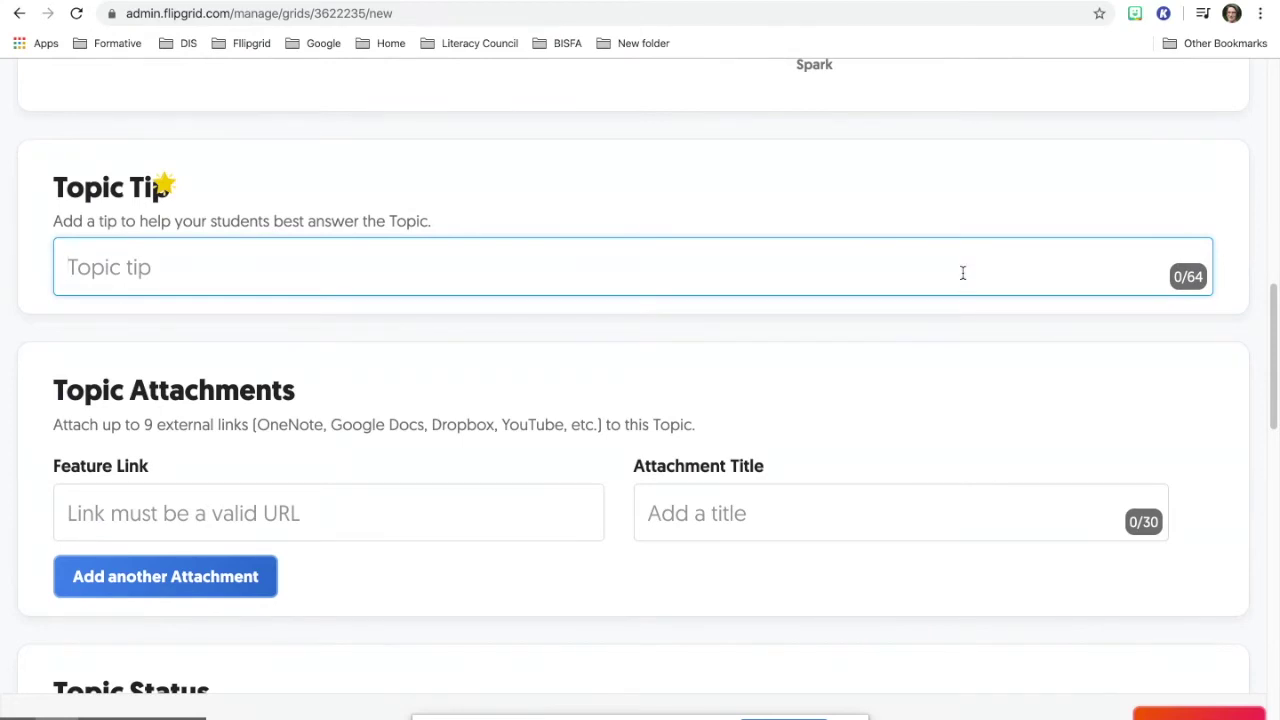
type("Watch B")
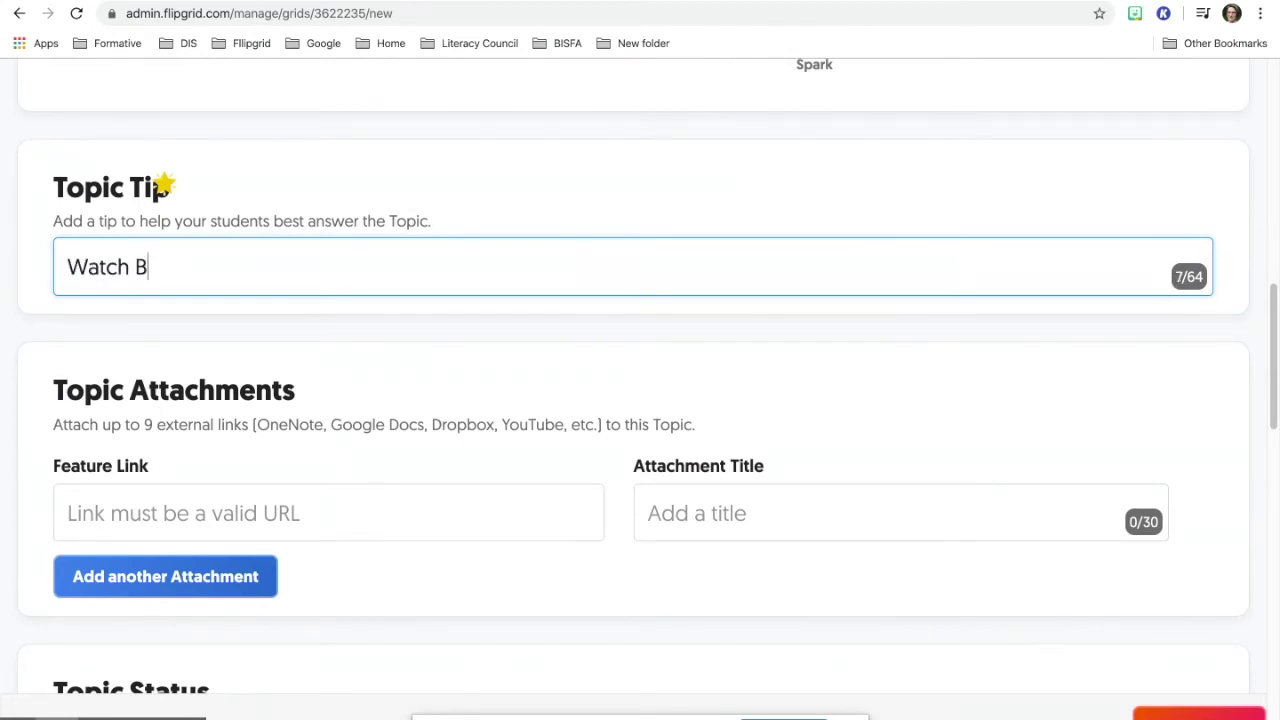
type("rain Pop video ag")
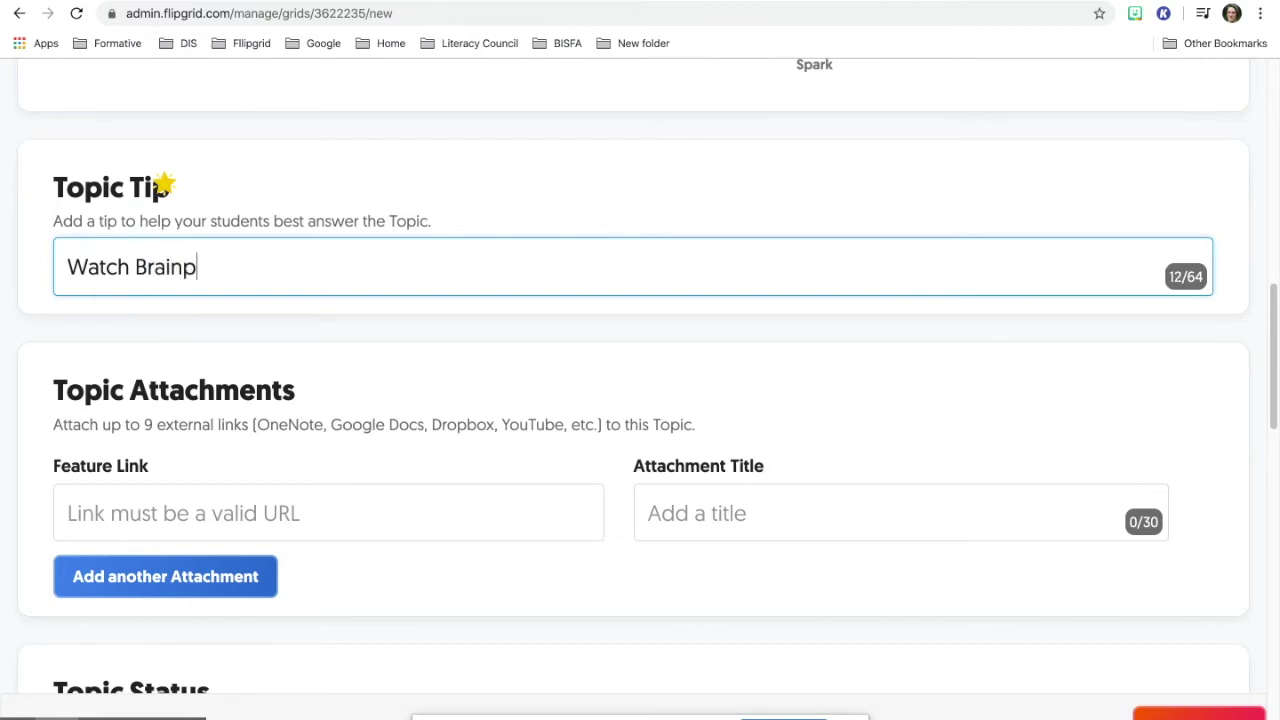
type("ain")
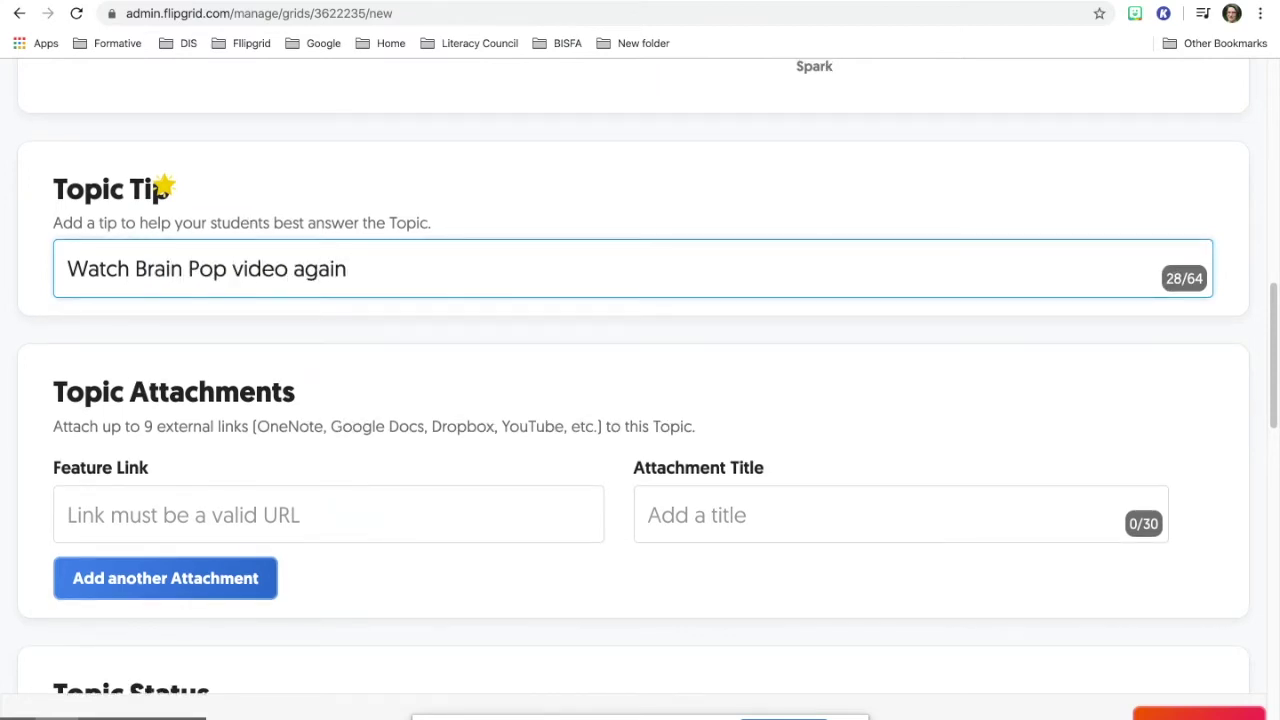
Enable Video Moderation and disable Student-to-Student Replies in the topic status settings
scroll(447, 524, "down", 3)
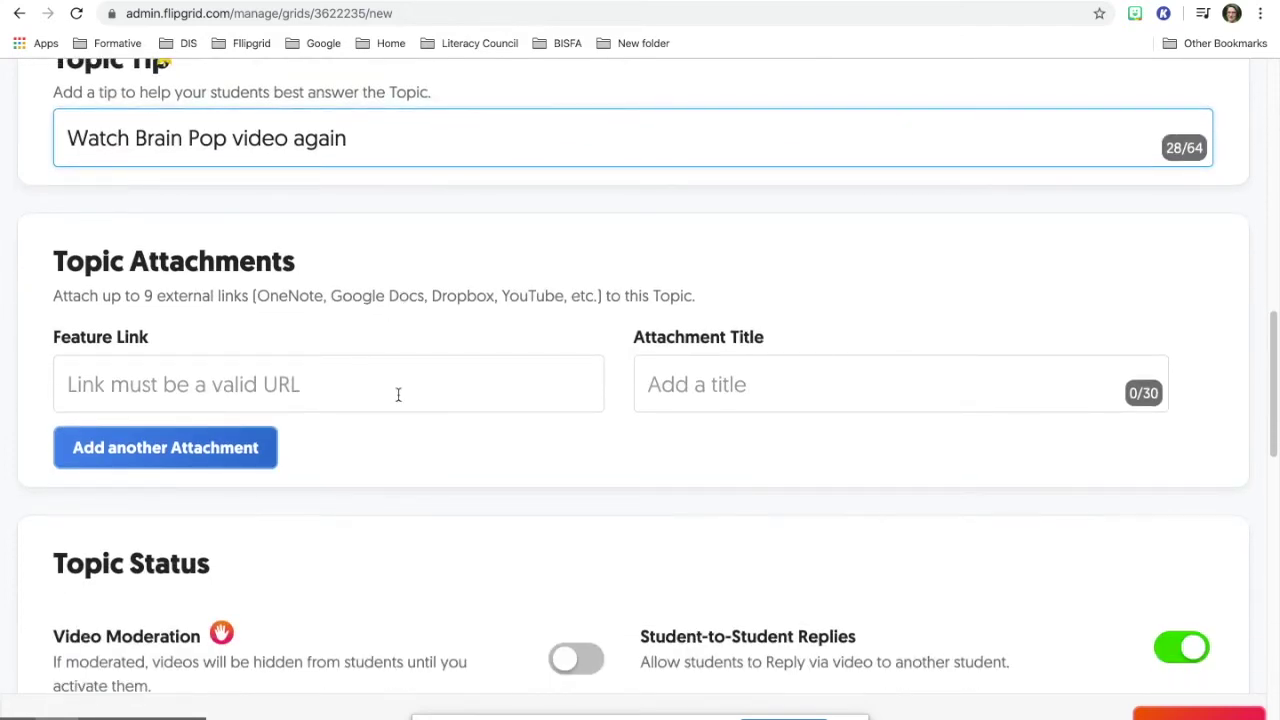
scroll(509, 280, "down", 3)
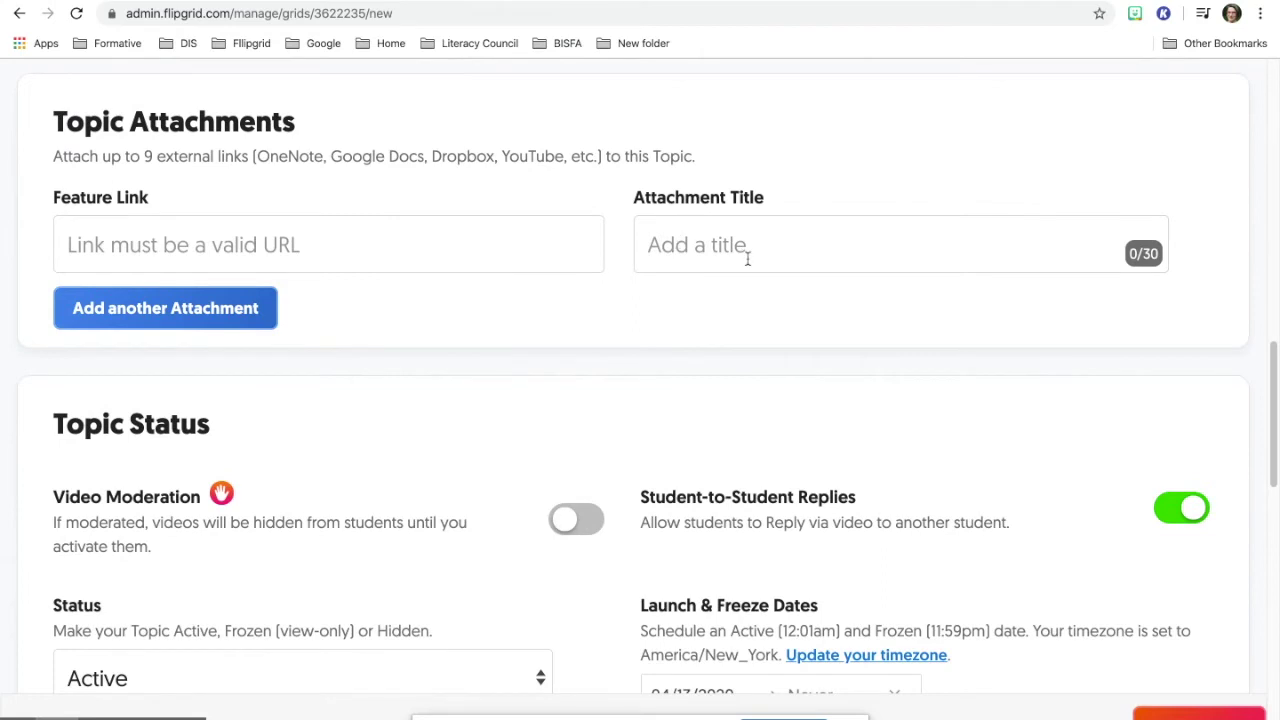
scroll(716, 245, "down", 4)
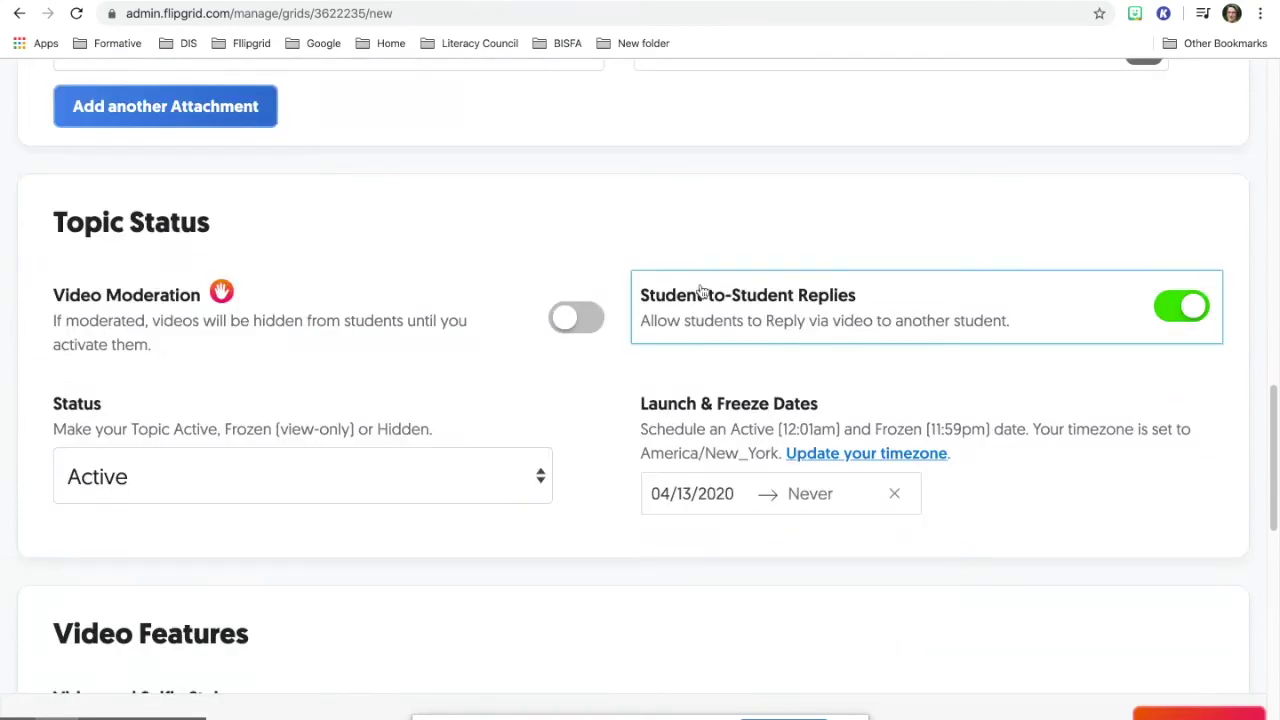
left_click(588, 320)
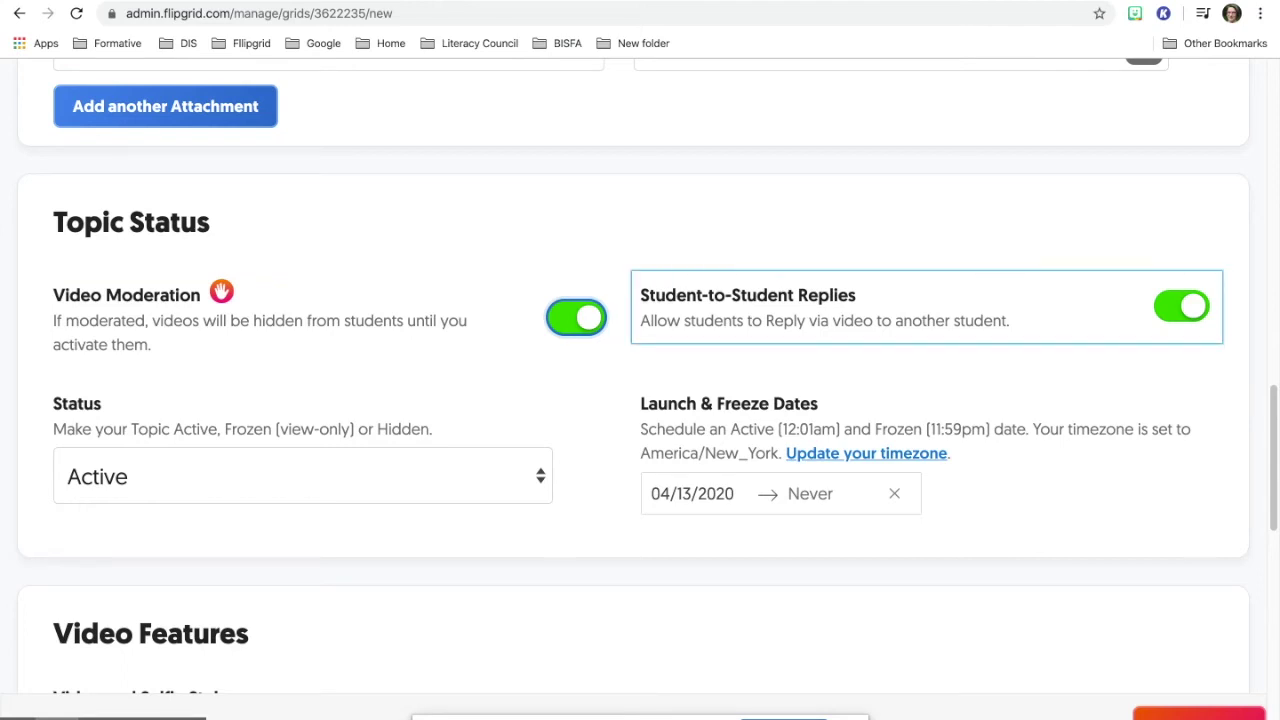
left_click(1181, 306)
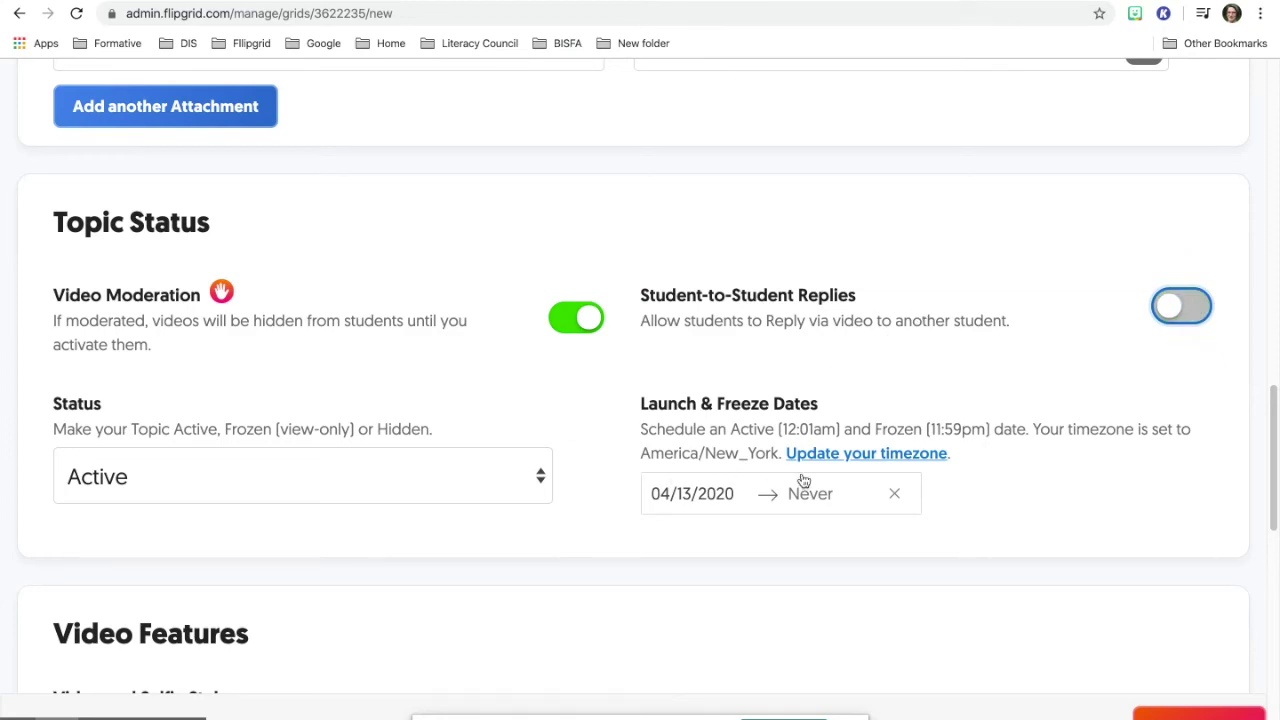
Set Video and Selfie Styles to None and turn off View Count in the video features
scroll(803, 481, "down", 5)
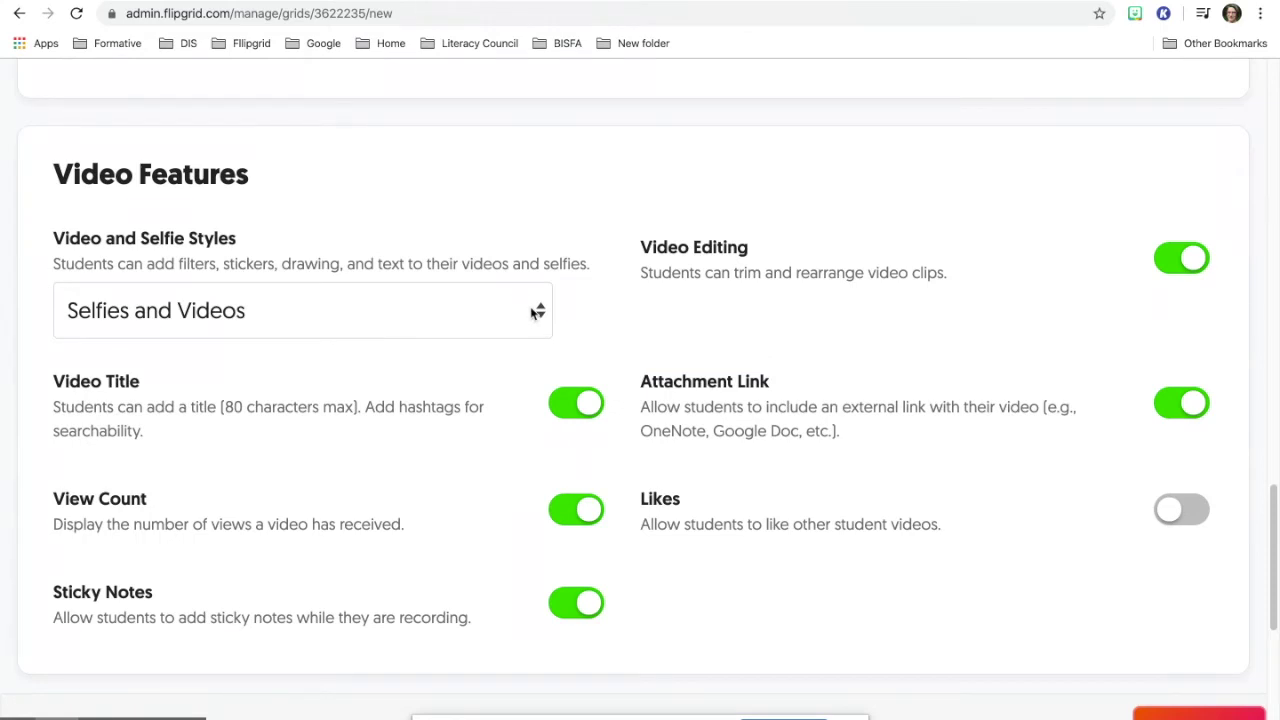
left_click(533, 314)
key("Down")
key("Down")
key("Down")
key("Return")
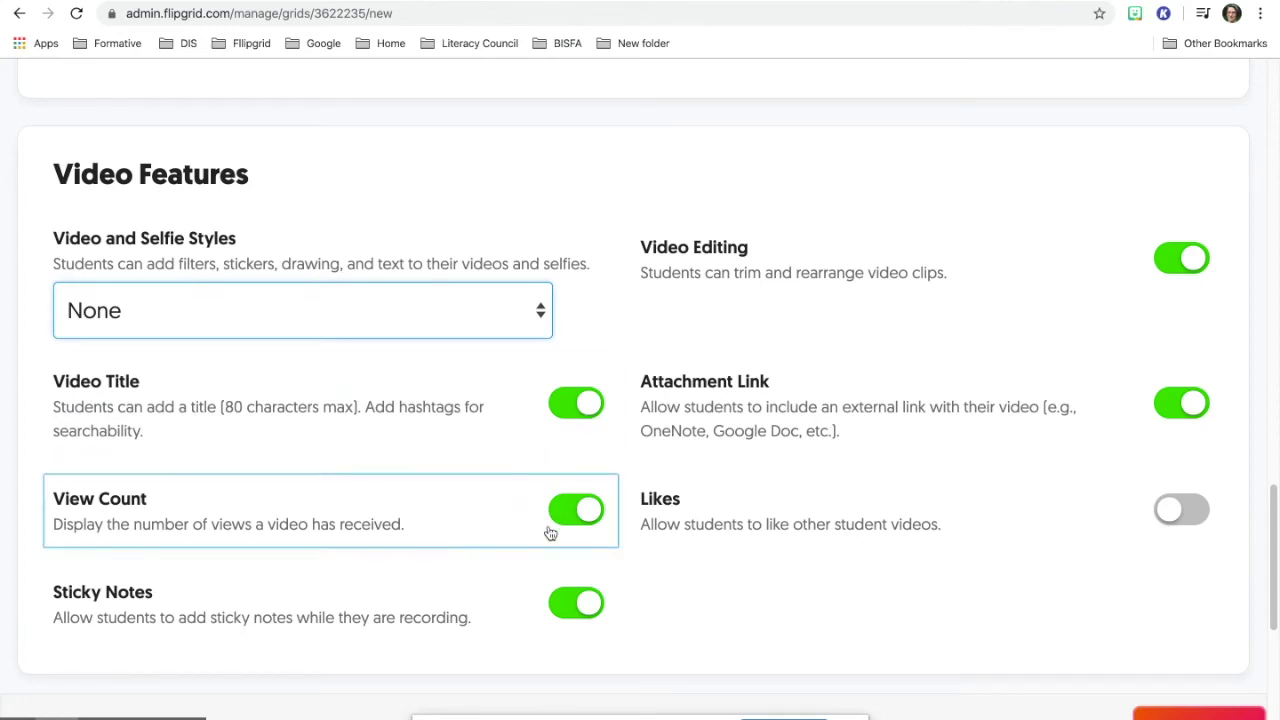
left_click(578, 512)
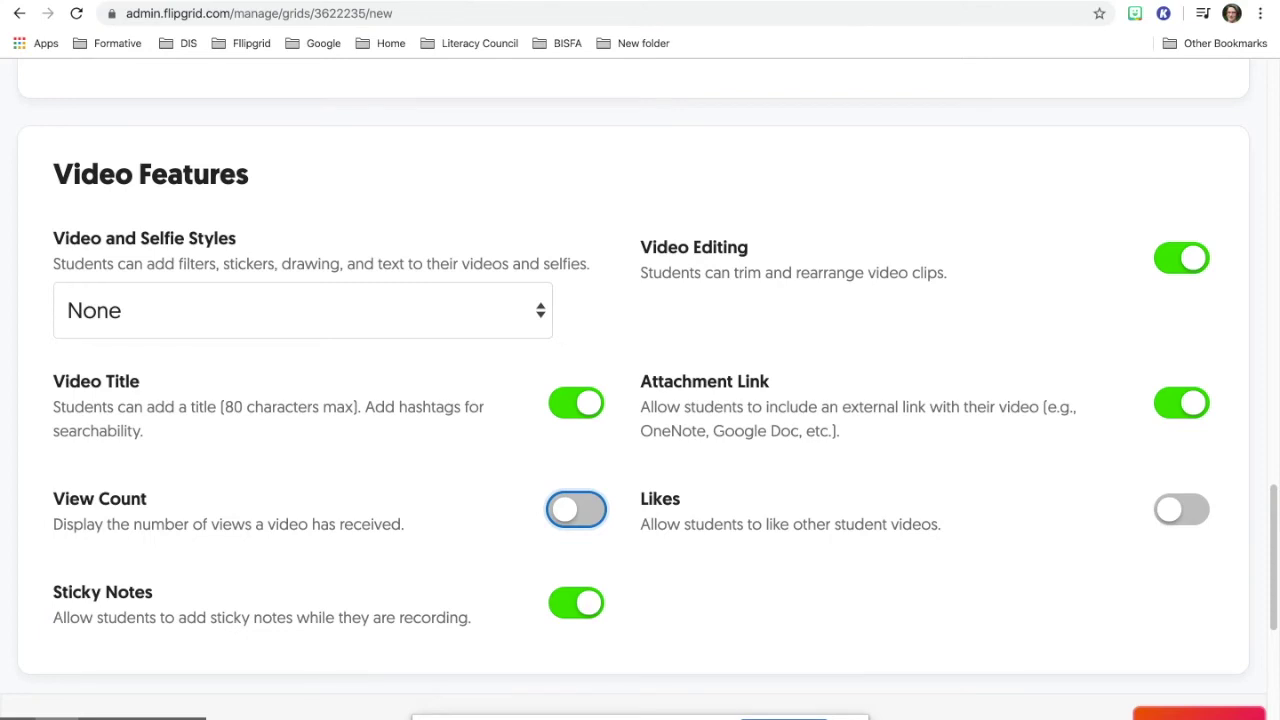
Look at the Custom Feedback rubric options and switch the feedback type back to Basic Feedback
scroll(634, 374, "up", 1)
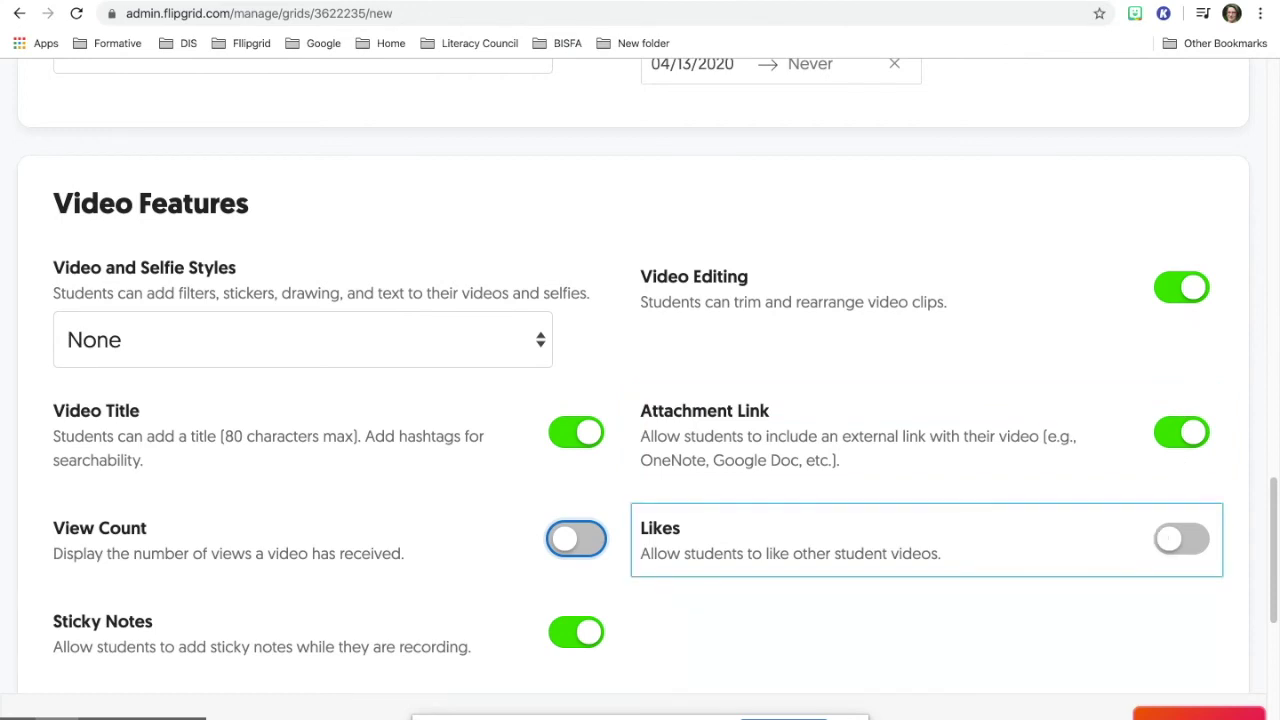
scroll(926, 540, "down", 4)
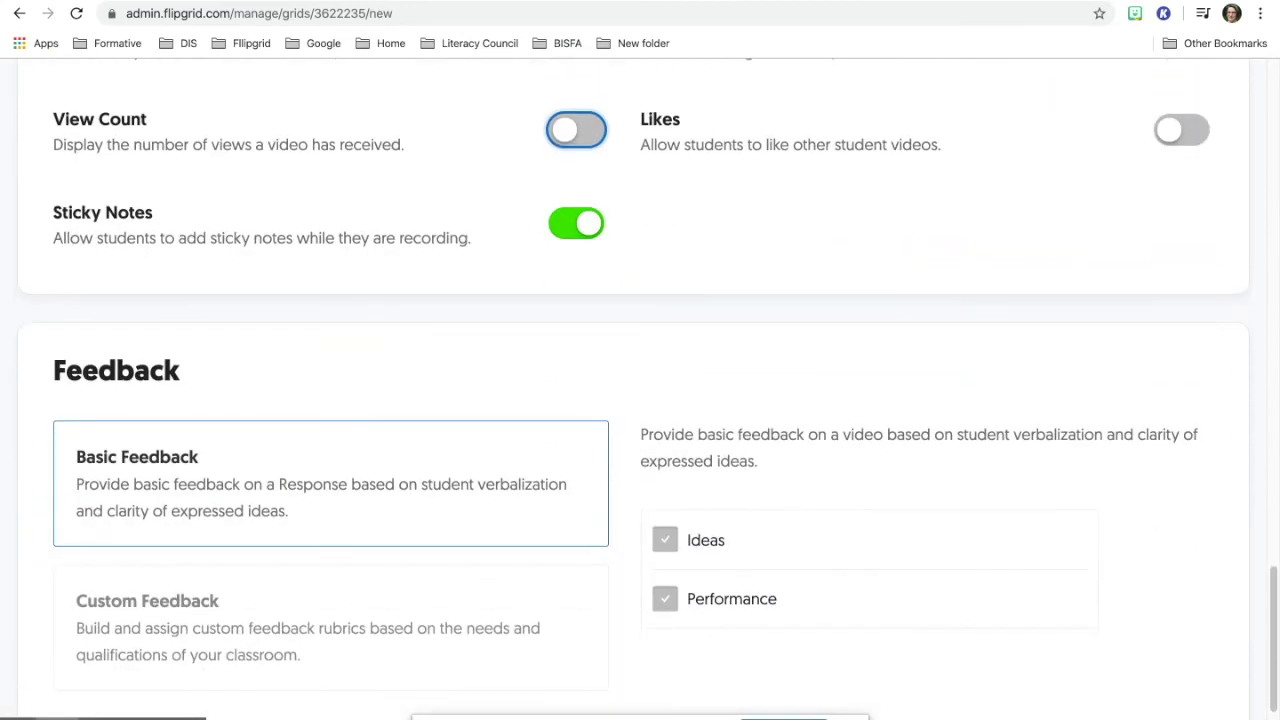
scroll(1122, 540, "down", 2)
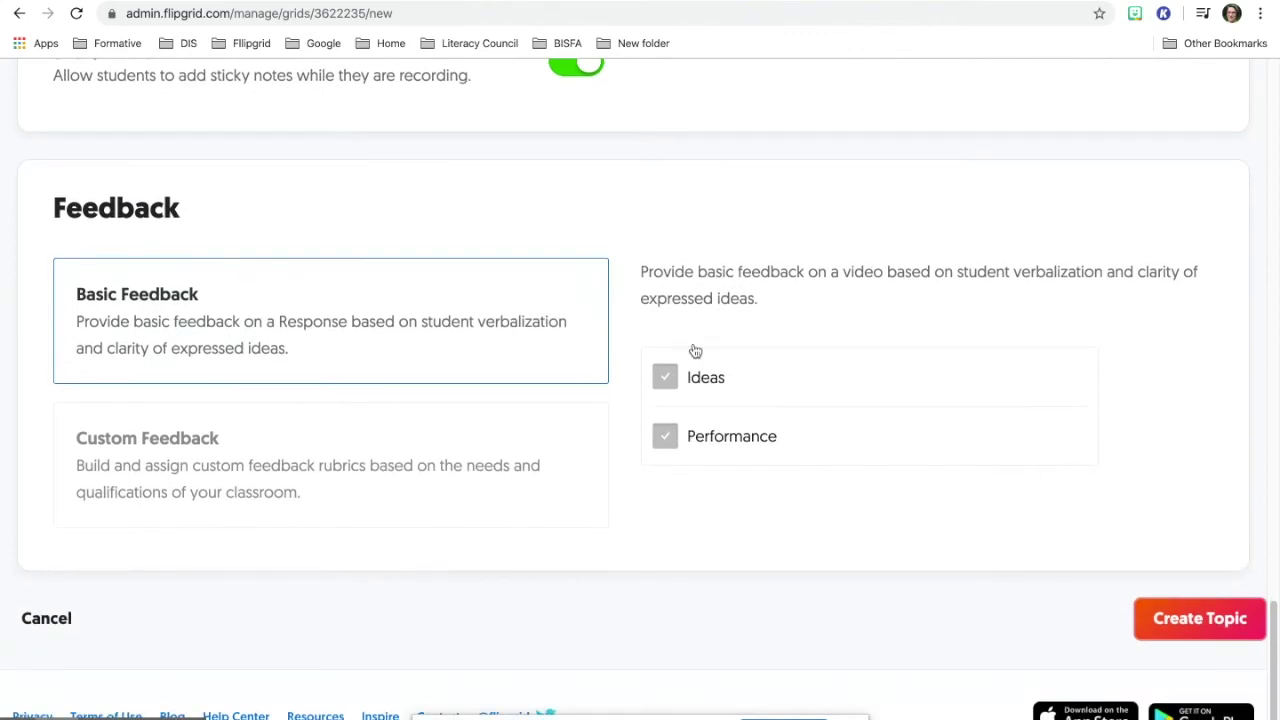
left_click(532, 467)
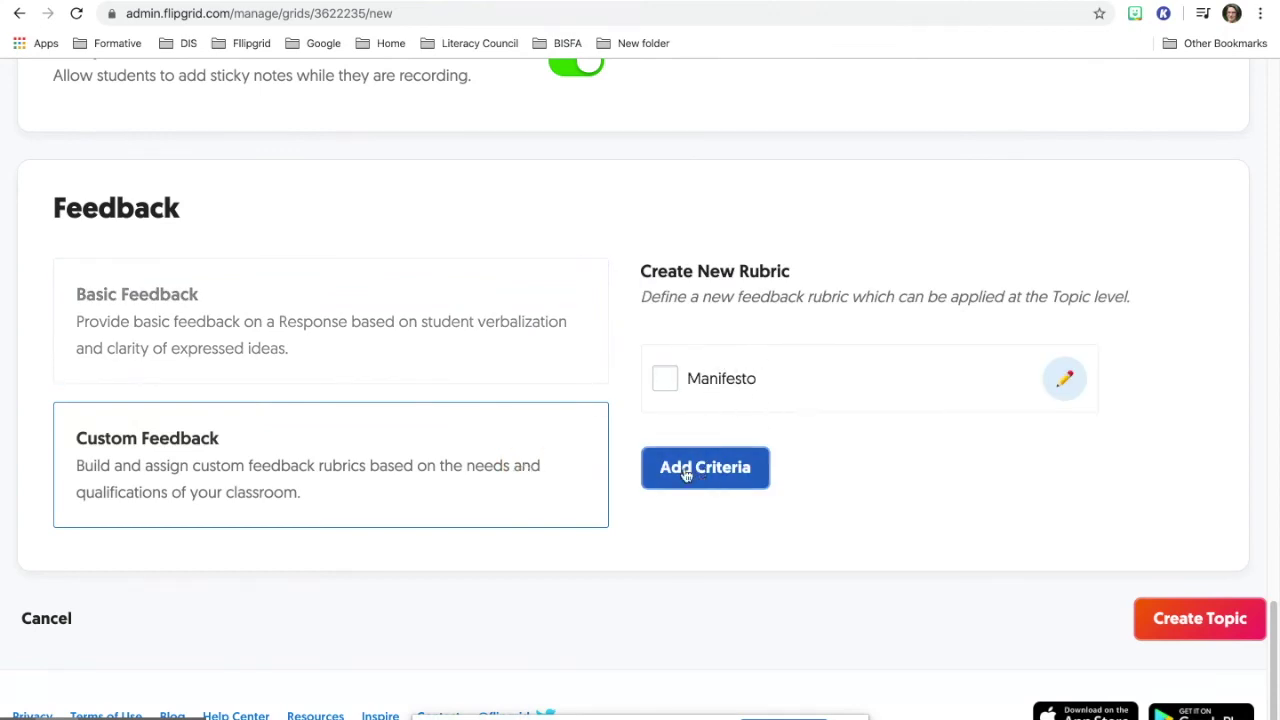
left_click(543, 349)
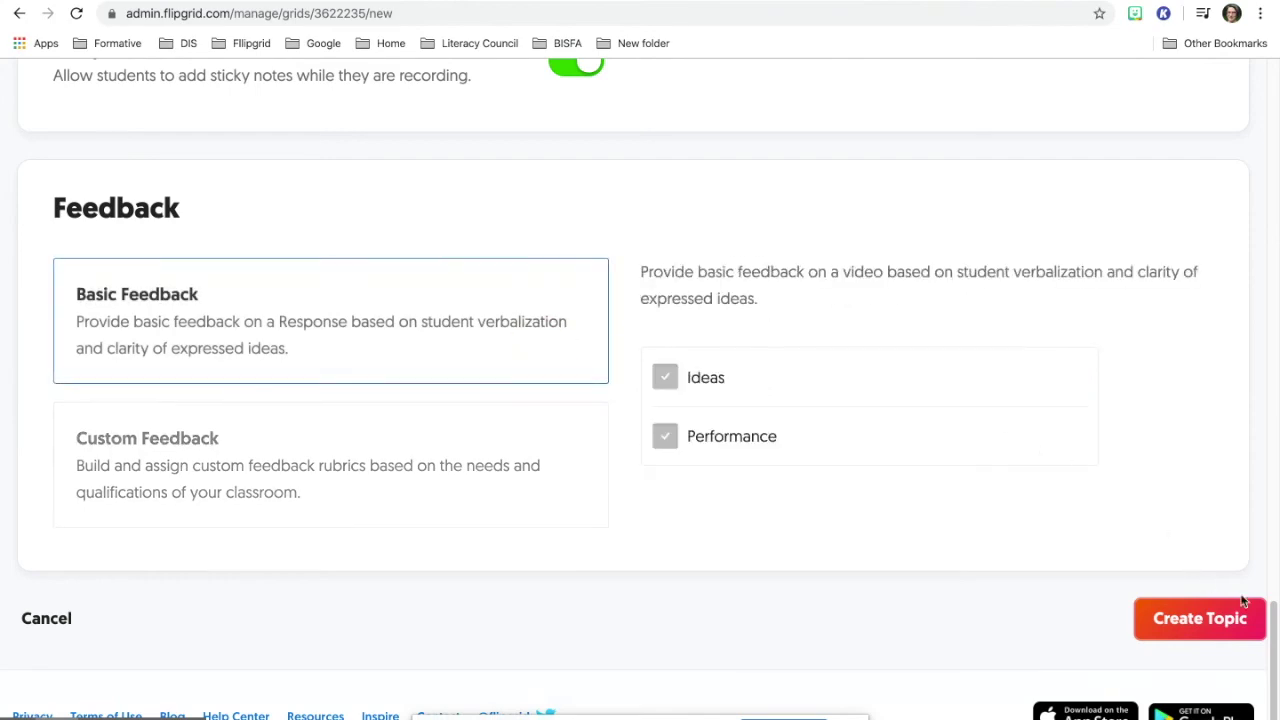
Create the topic and view its share QR code before dismissing the sharing dialog
left_click(1216, 625)
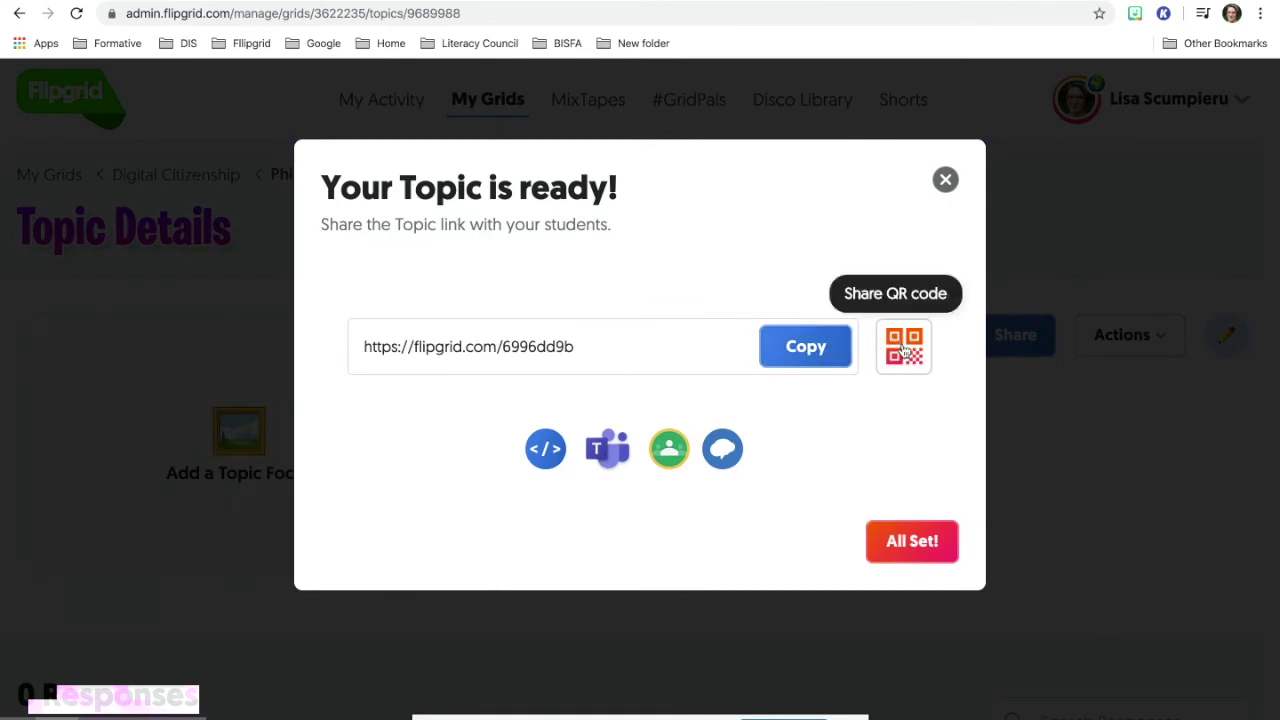
left_click(903, 346)
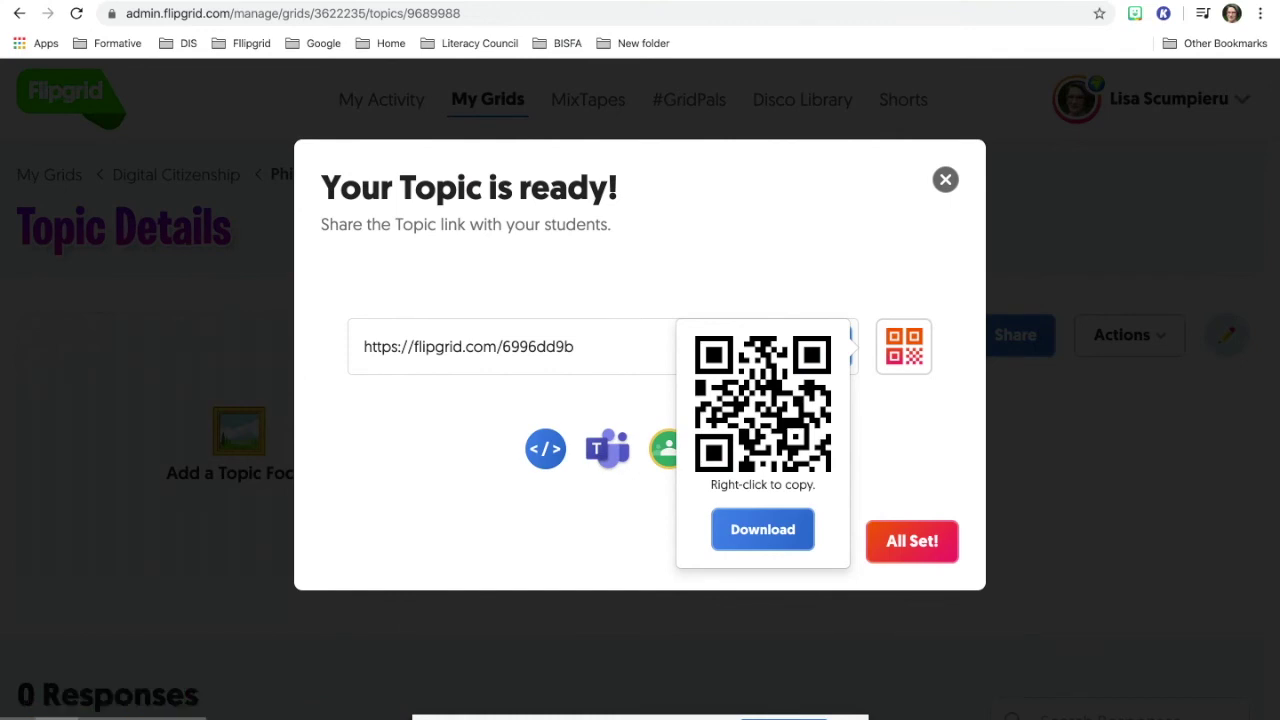
left_click(906, 428)
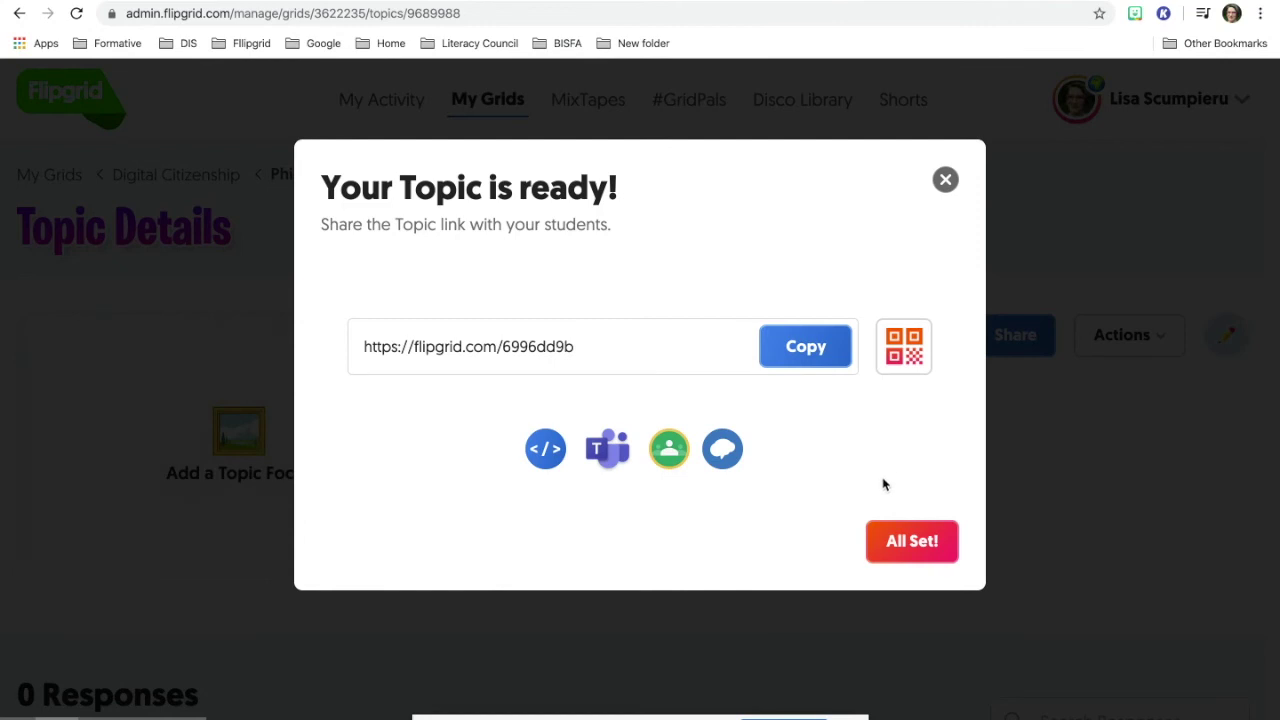
left_click(891, 545)
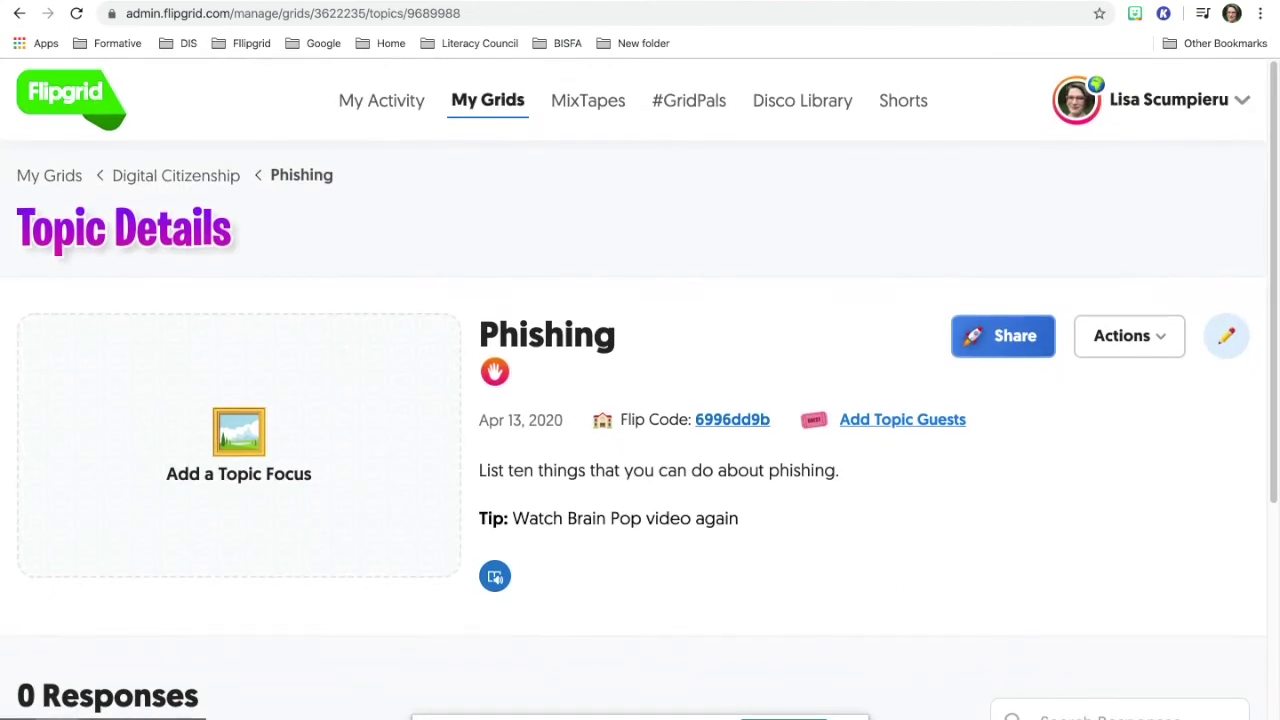
Return to the Digital Citizenship grid's details, check its topic list, and open the grid's student-facing page
left_click(209, 176)
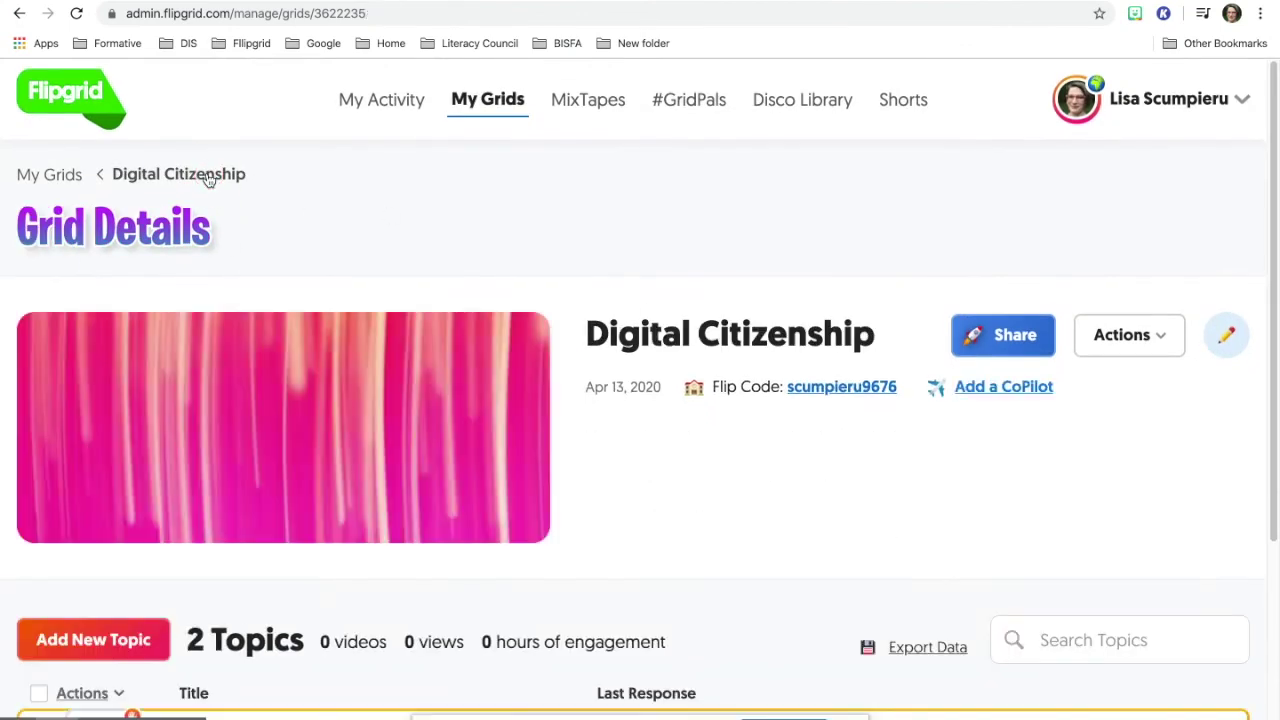
scroll(478, 341, "down", 3)
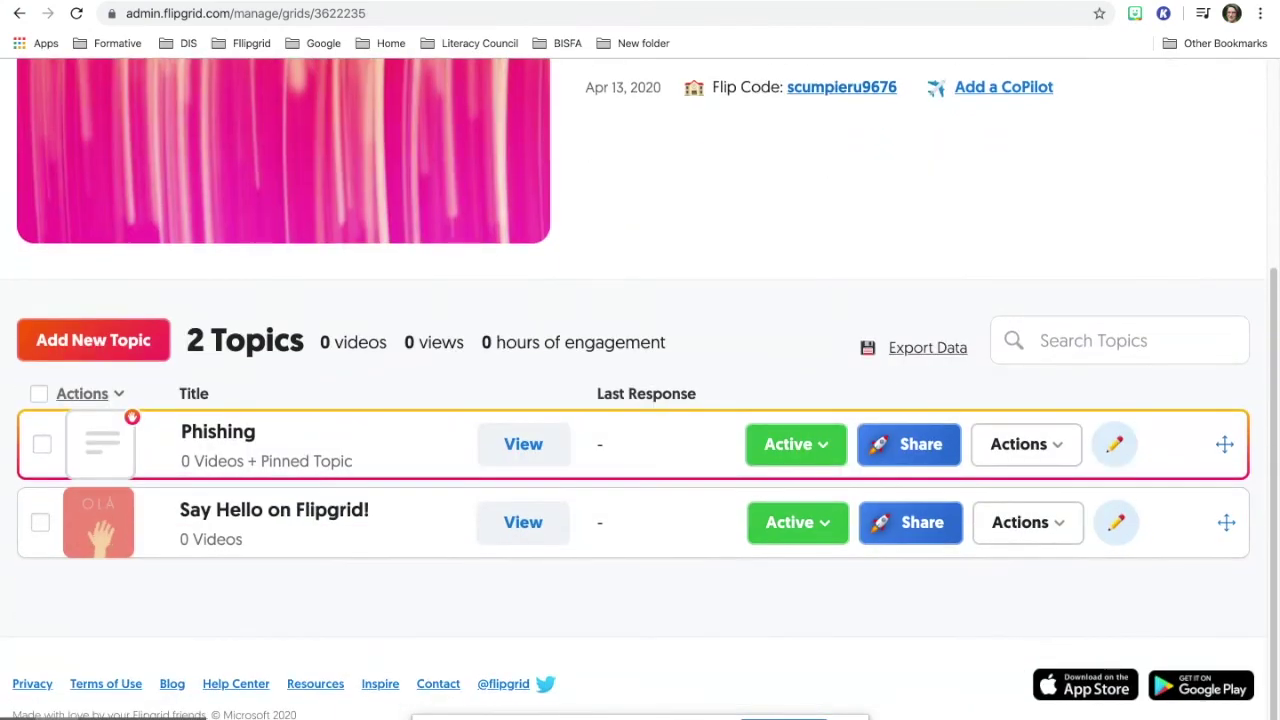
scroll(712, 343, "up", 3)
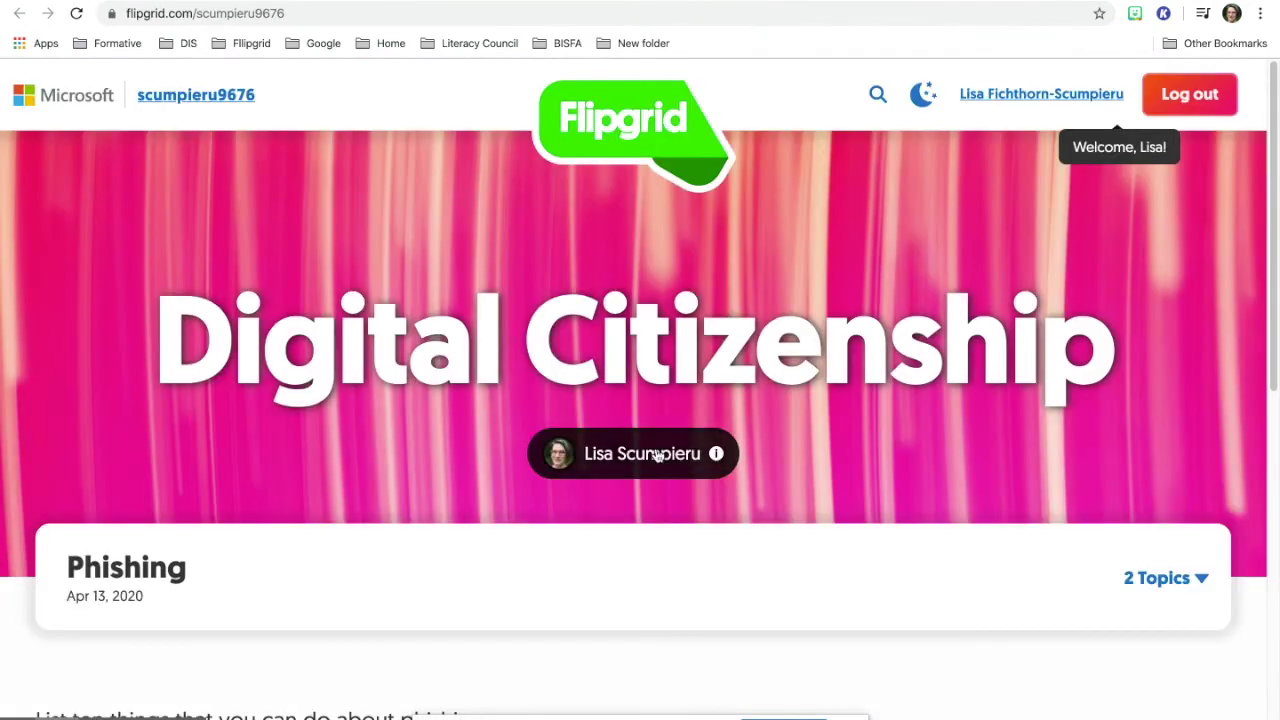
Look over the Phishing topic's prompt, tip and responses area on the student-facing grid page
scroll(652, 455, "down", 3)
scroll(652, 455, "down", 2)
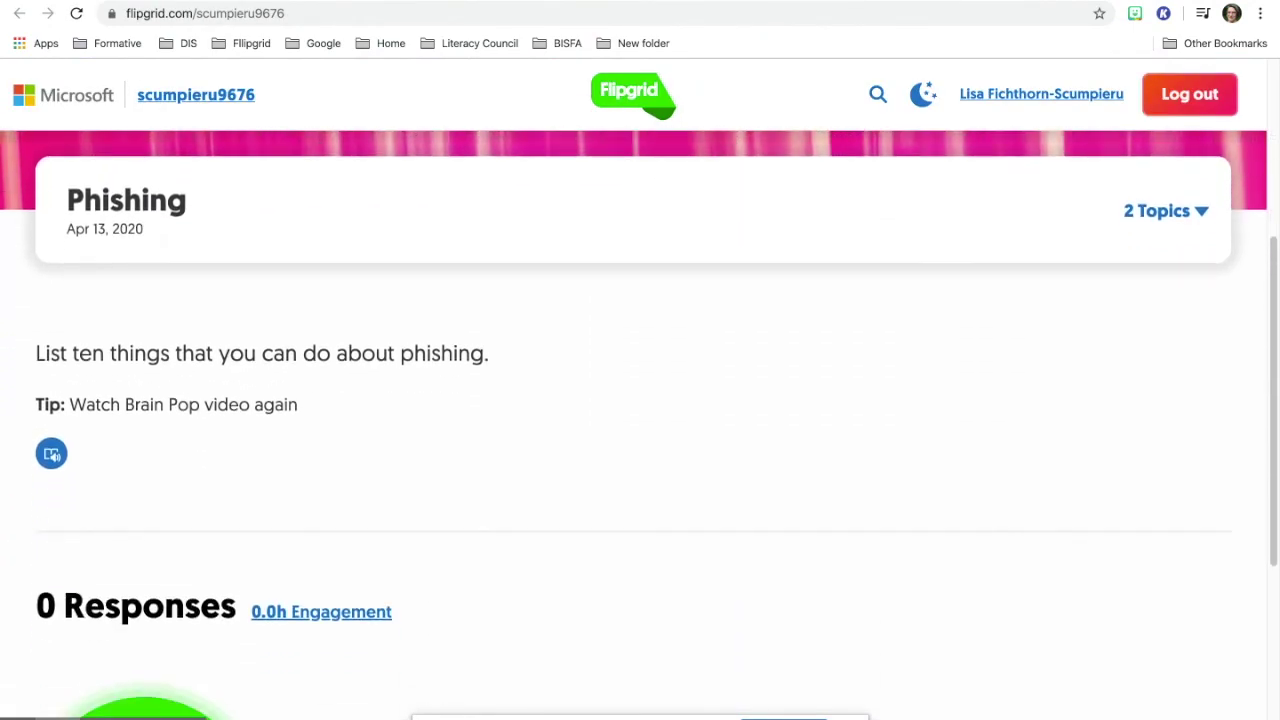
scroll(652, 455, "down", 3)
scroll(640, 420, "up", 5)
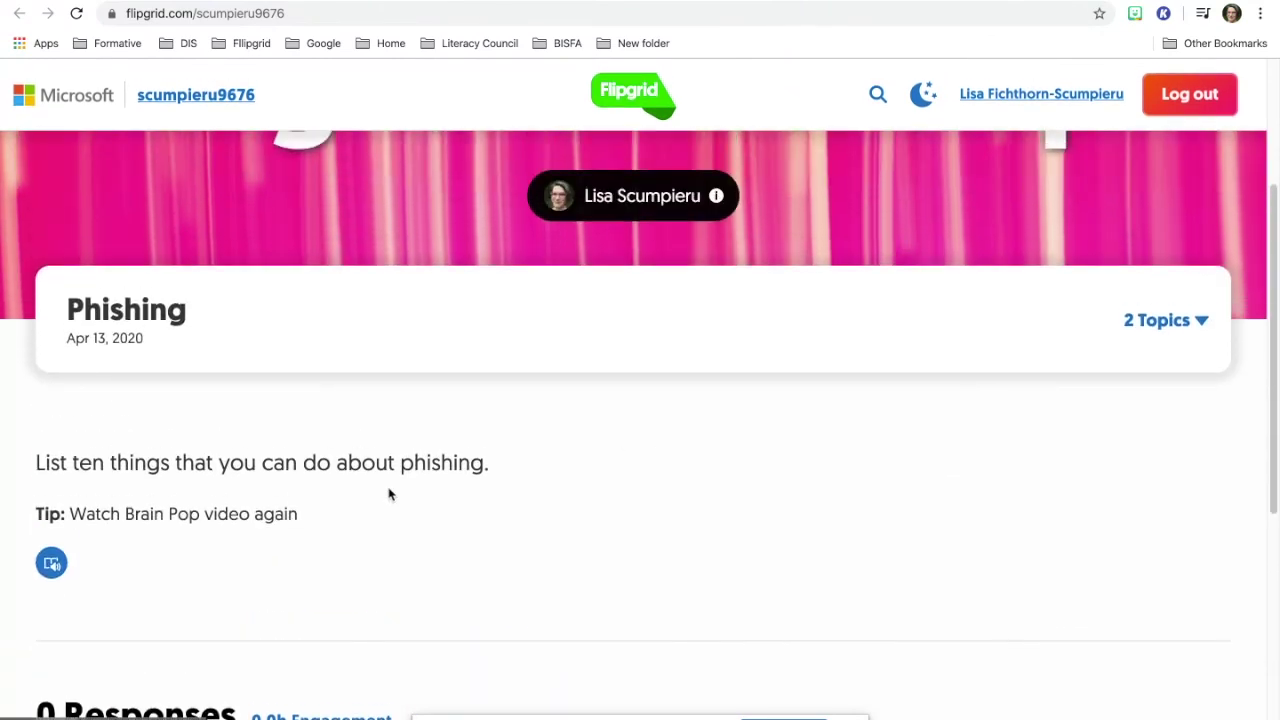
Expand the grid's topic list, return to the Phishing topic, and view its moderated response area
left_click(1199, 324)
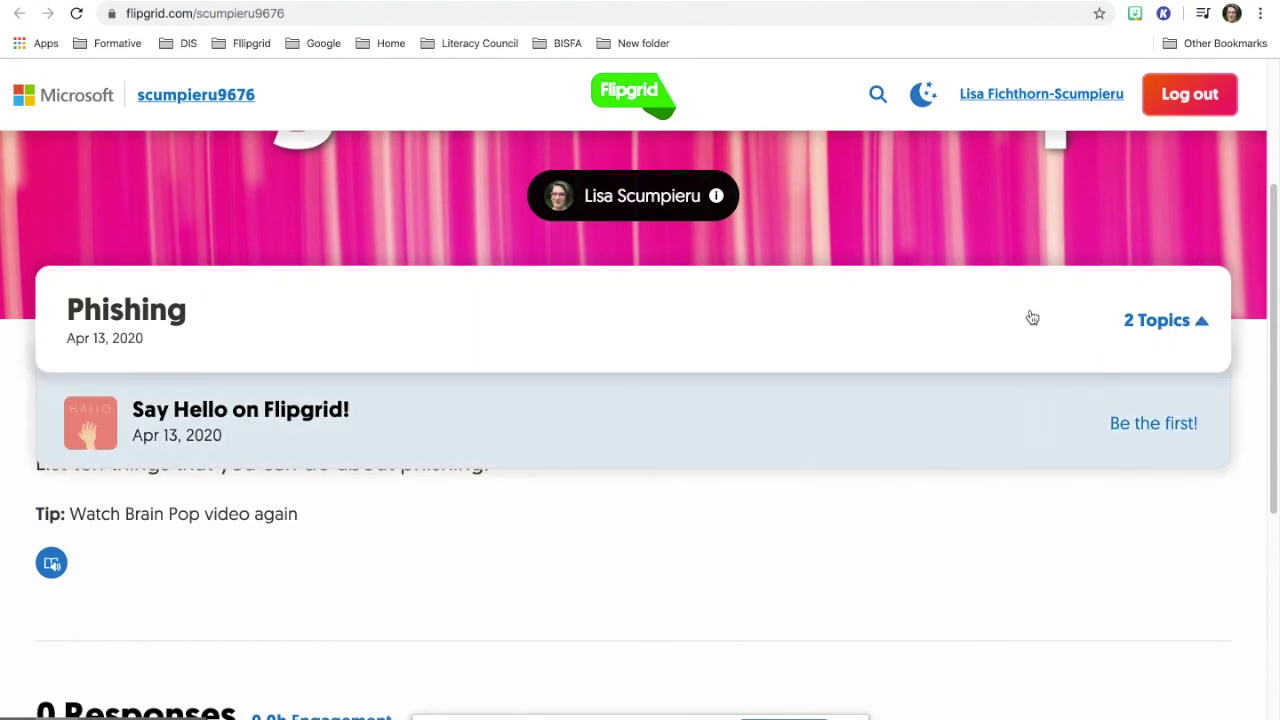
left_click(157, 316)
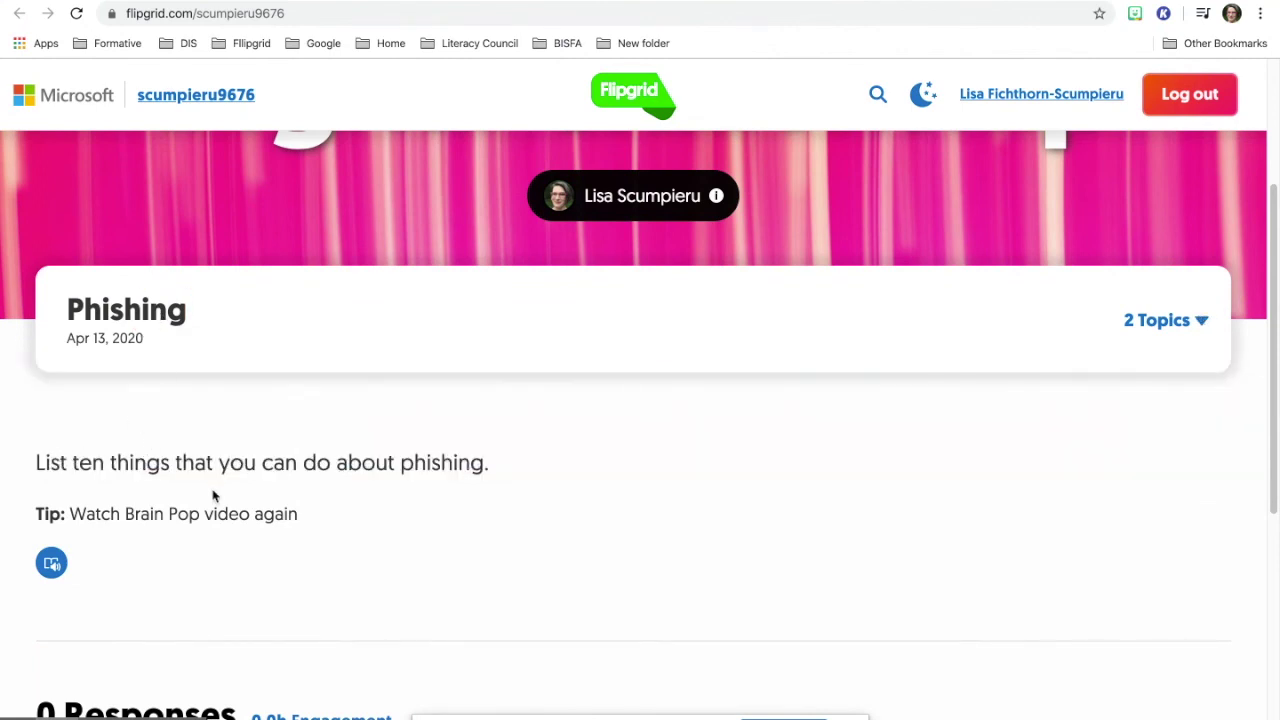
scroll(217, 498, "down", 3)
scroll(100, 537, "down", 2)
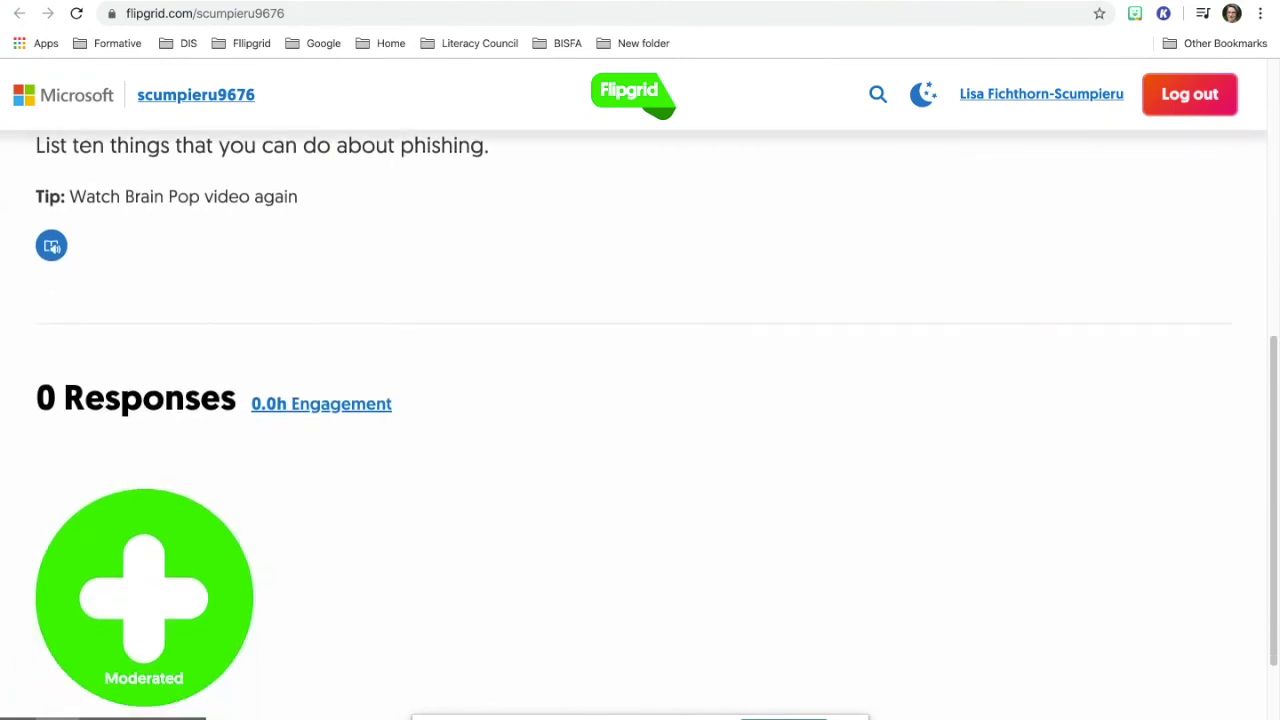